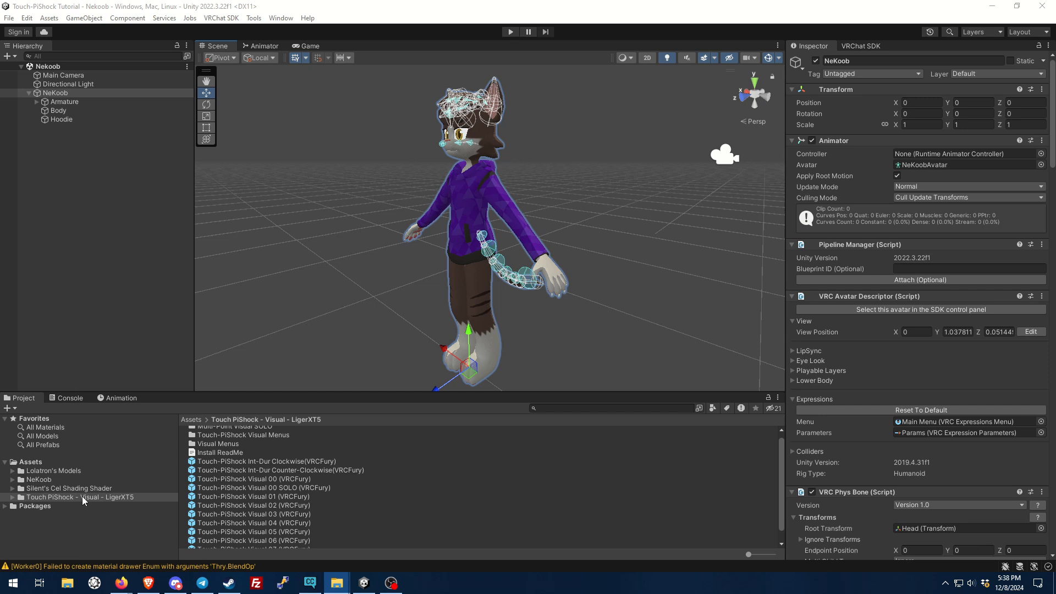
- Add the Touch-PiShock Int-Dur Counter-Clockwise(VRCFury) prefab from the Touch PiShock - Visual - LigerXT5 folder as a child of NeKoob
left_click(81, 496)
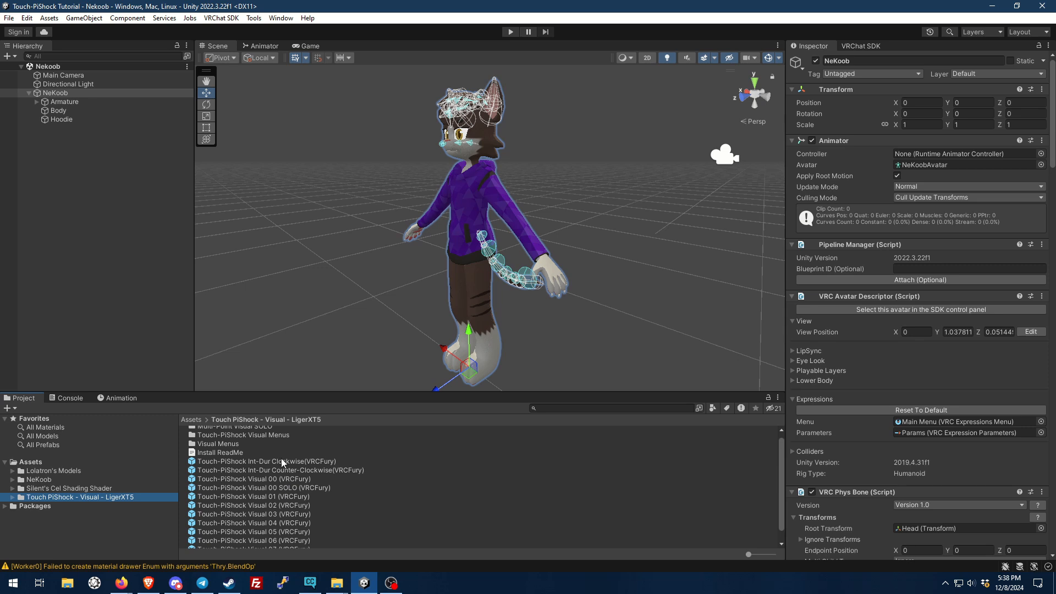
scroll(297, 478, "down", 2)
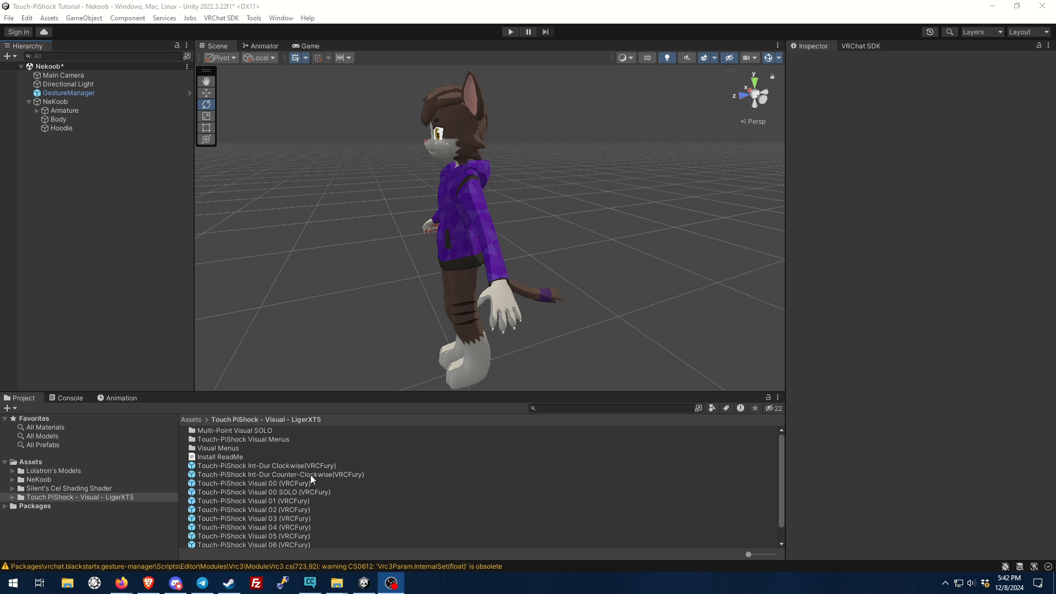
left_click_drag(310, 474, 119, 187)
left_click_drag(83, 140, 54, 103)
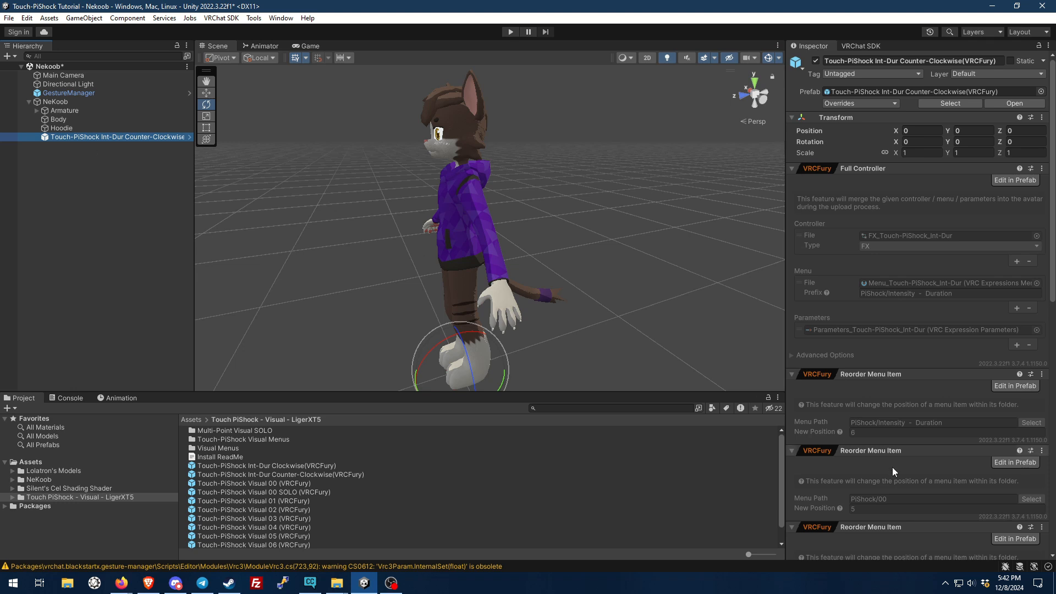
scroll(889, 420, "down", 4)
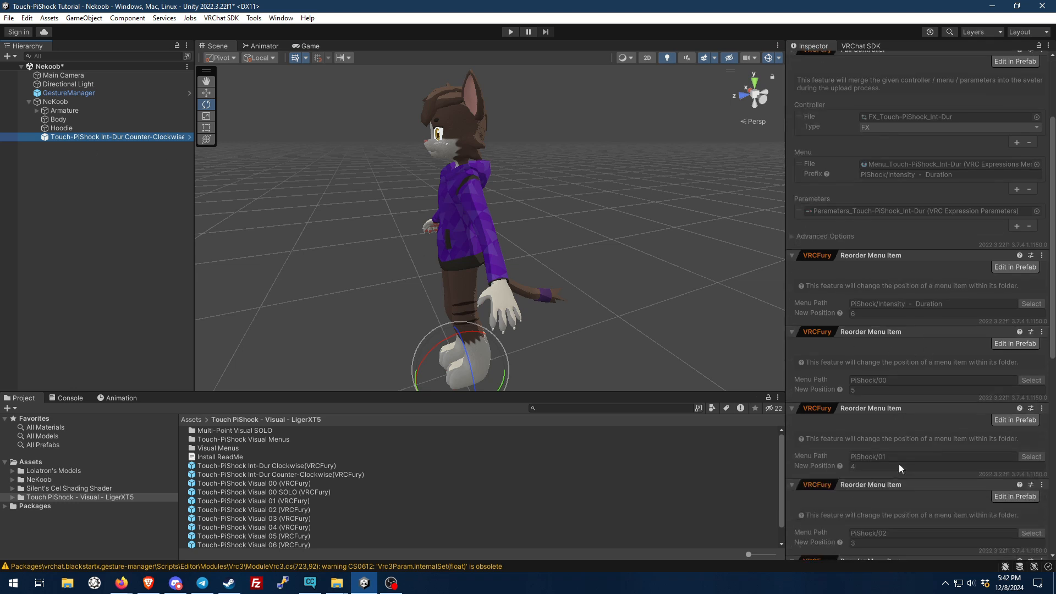
scroll(898, 463, "up", 4)
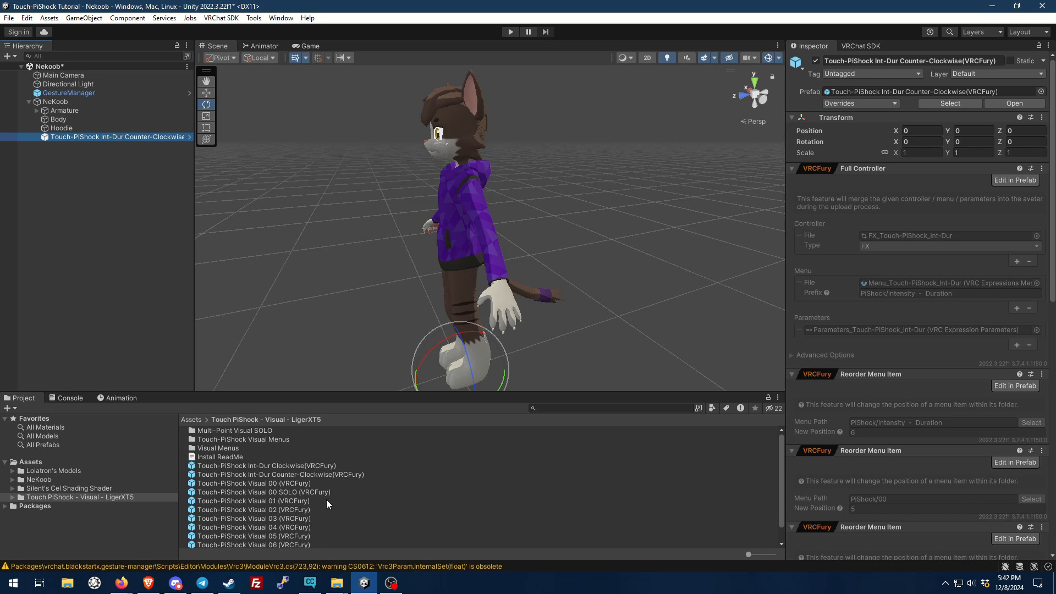
- Place the Touch-PiShock Visual 00 SOLO (VRCFury) prefab under the Left arm bone and scale it uniformly to 0.005
left_click_drag(318, 493, 192, 219)
left_click_drag(132, 174, 96, 172)
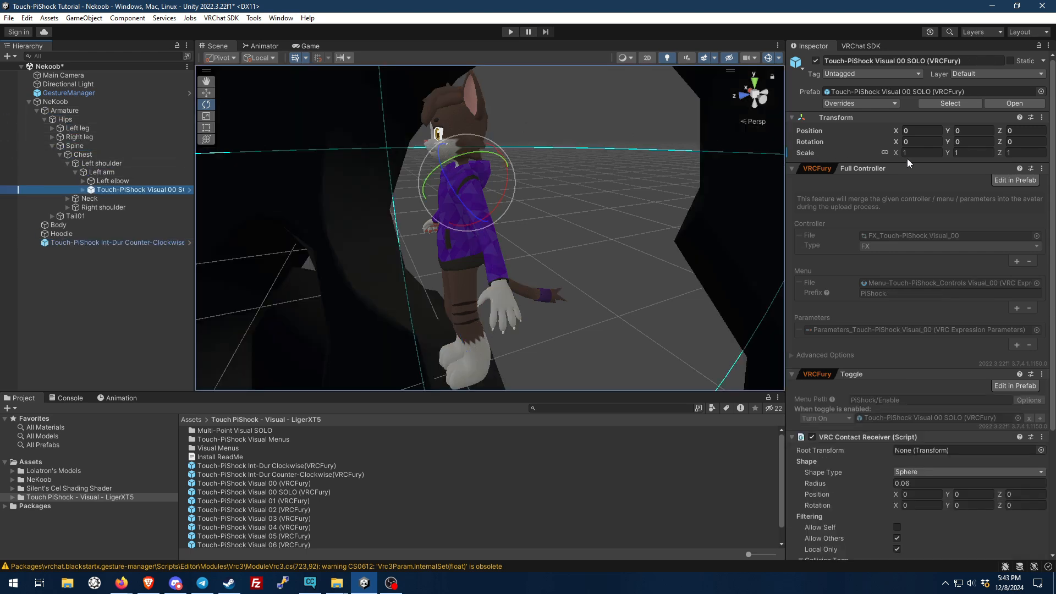
left_click(932, 156)
type(".00")
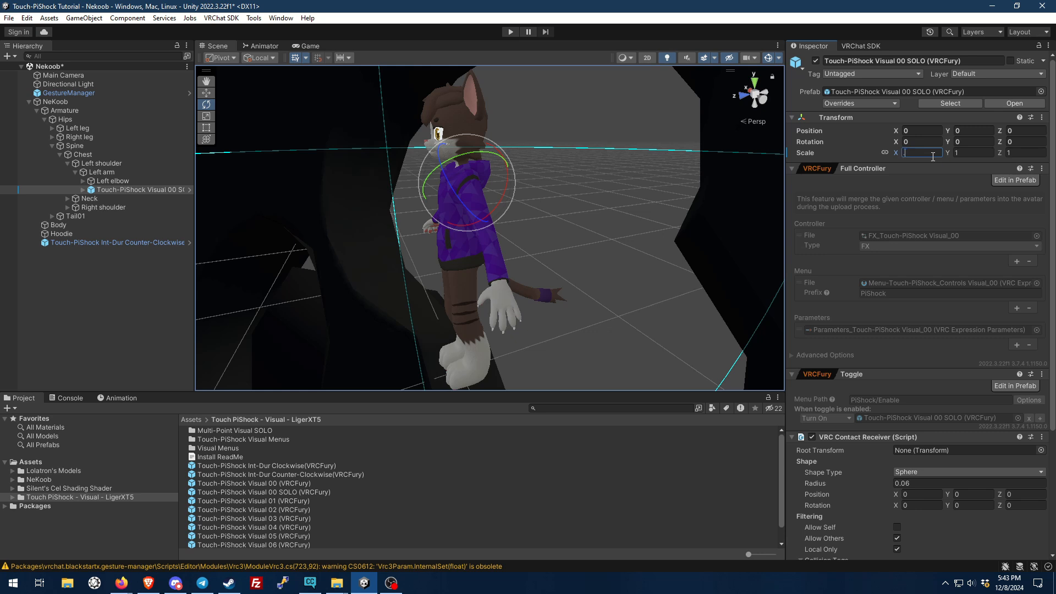
type("5")
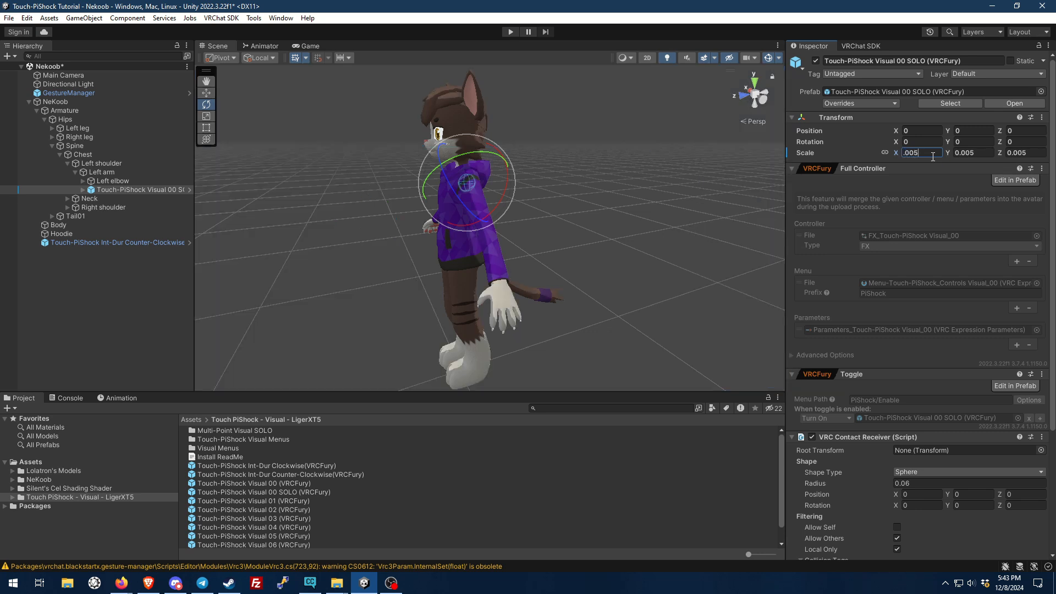
- Move the Visual 00 SOLO device to about -0.00036 on X and rotate it about 65° around Y
mouse_move(600, 209)
right_mouse_down()
mouse_move(610, 228)
mouse_move(593, 210)
mouse_move(600, 197)
right_mouse_up()
key("w")
left_click(207, 93)
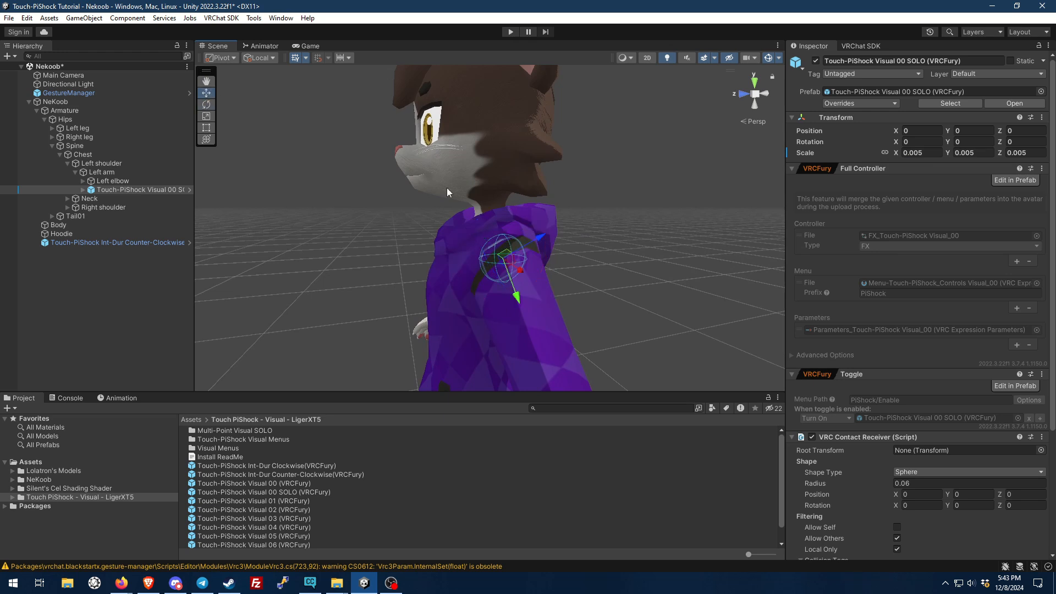
left_click_drag(515, 272, 506, 265)
left_click(207, 105)
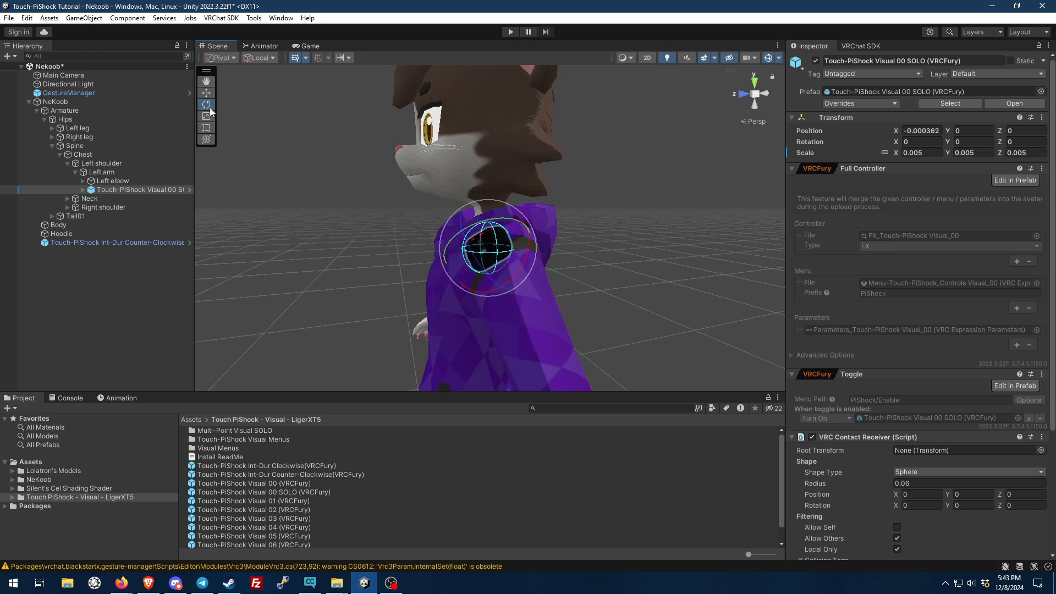
left_click_drag(453, 248, 465, 232)
- Position the device on the outside of the left upper sleeve, at about X -0.00011, Y 0.00064, Z 0.00036
left_click(208, 93)
left_click_drag(649, 231, 604, 227, "alt")
left_click_drag(506, 235, 605, 194)
left_click_drag(457, 273, 713, 377)
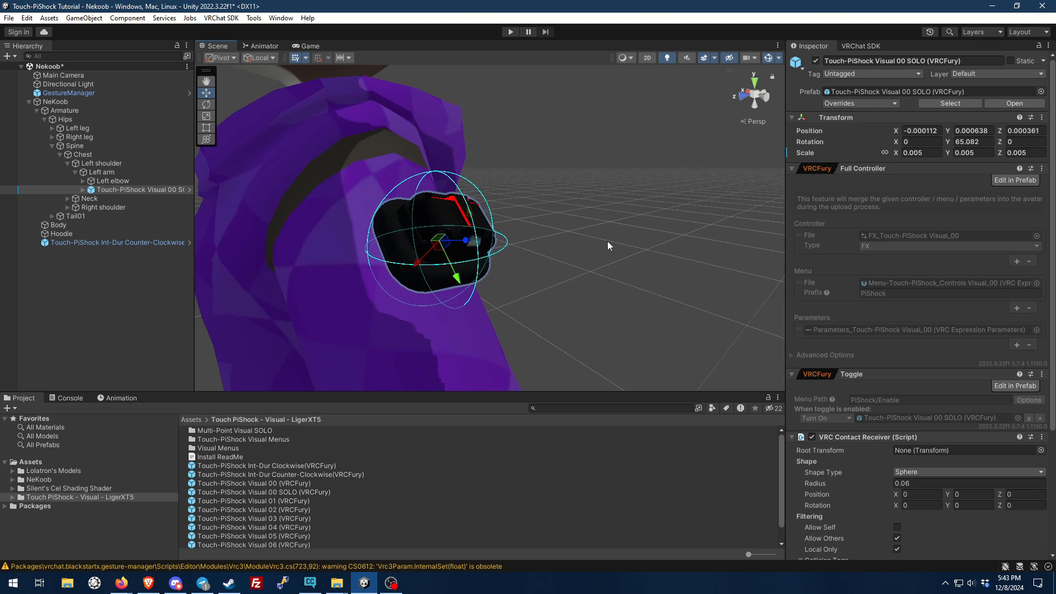
left_click(578, 218)
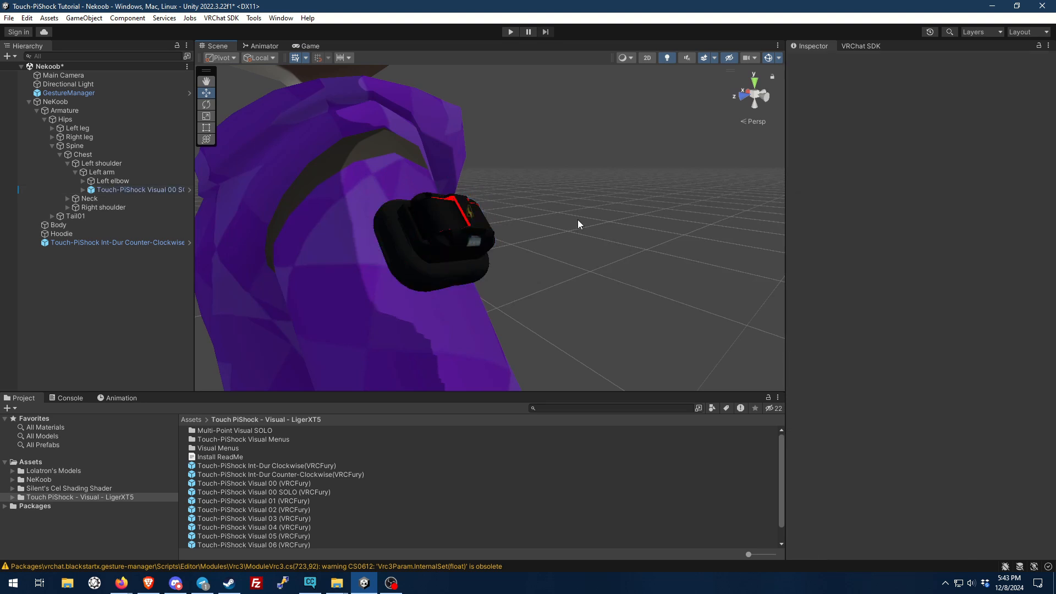
left_click_drag(576, 245, 453, 237, "alt")
left_click(453, 237)
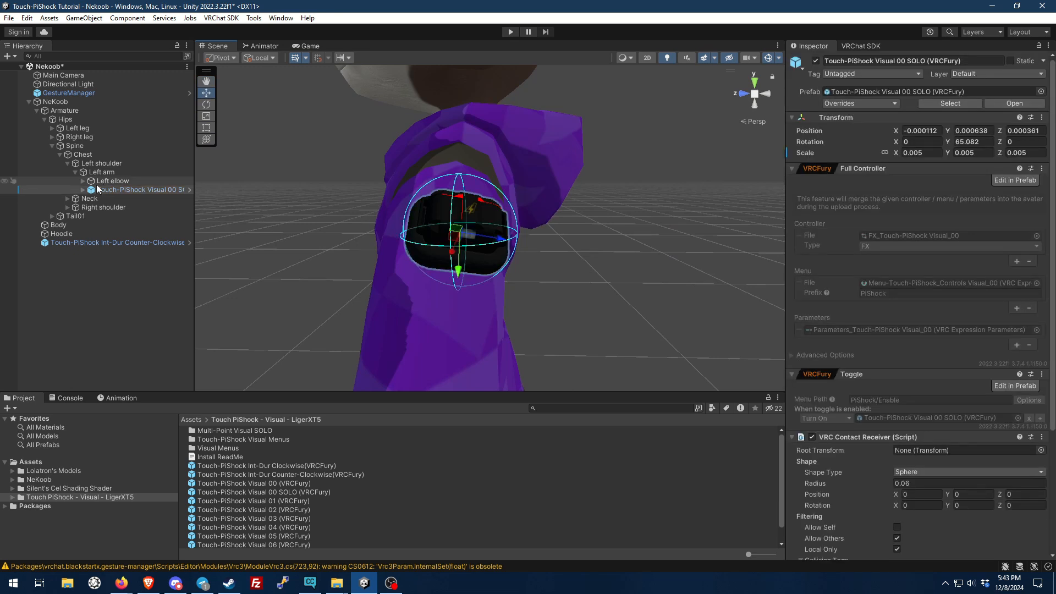
- Expand the Visual 00 SOLO object down to PiShockSpacerLowRes and inspect its PiShock mesh object
left_click(82, 192)
left_click(90, 199)
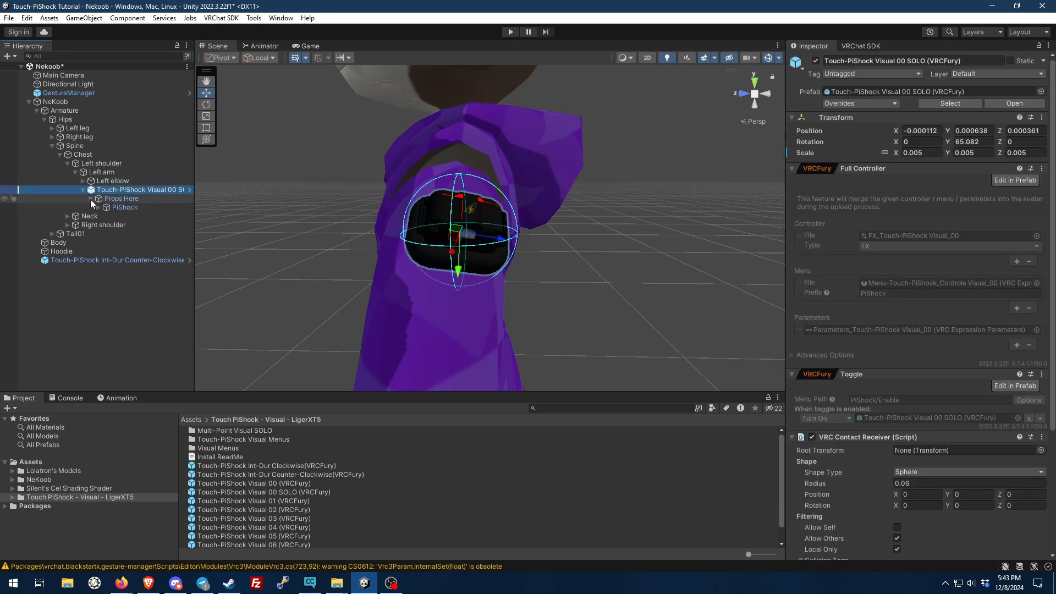
left_click(98, 207)
left_click_drag(194, 215, 218, 214)
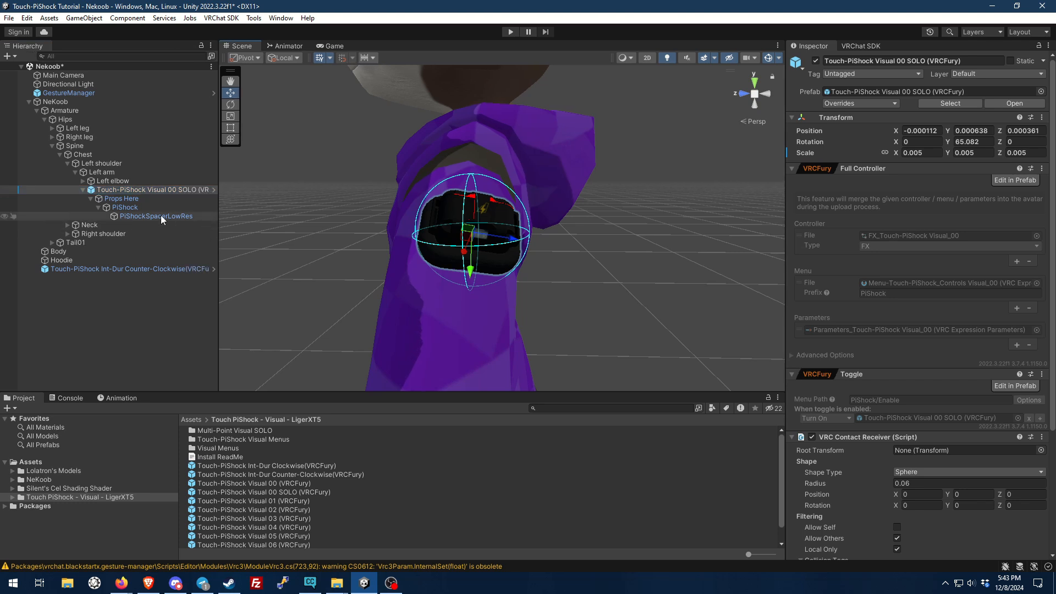
left_click(118, 210)
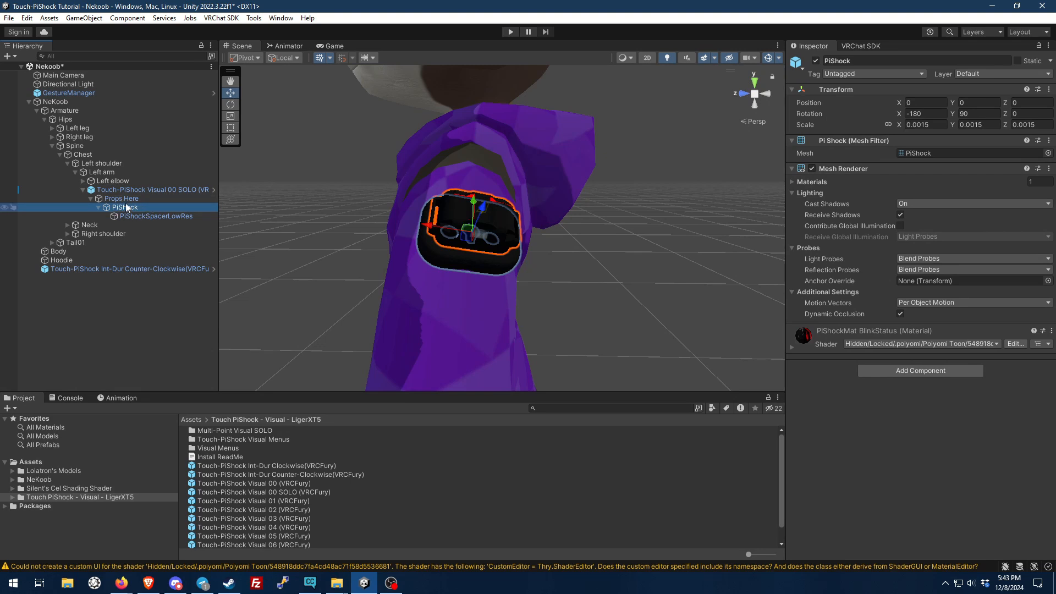
- Try contact receiver radii of 0.08, 0.1 and 0.09 on the Visual 00 SOLO object and undo the changes
left_click(123, 190)
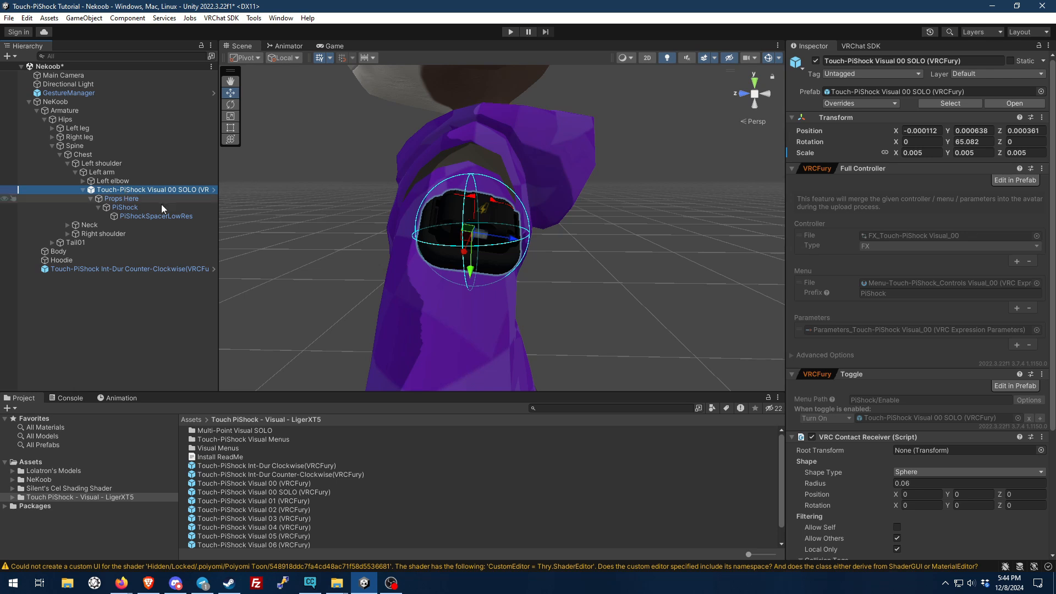
scroll(858, 363, "down", 3)
scroll(853, 357, "down", 1)
left_click(915, 320)
key("BackSpace")
type("8")
key("BackSpace")
key("BackSpace")
type("1")
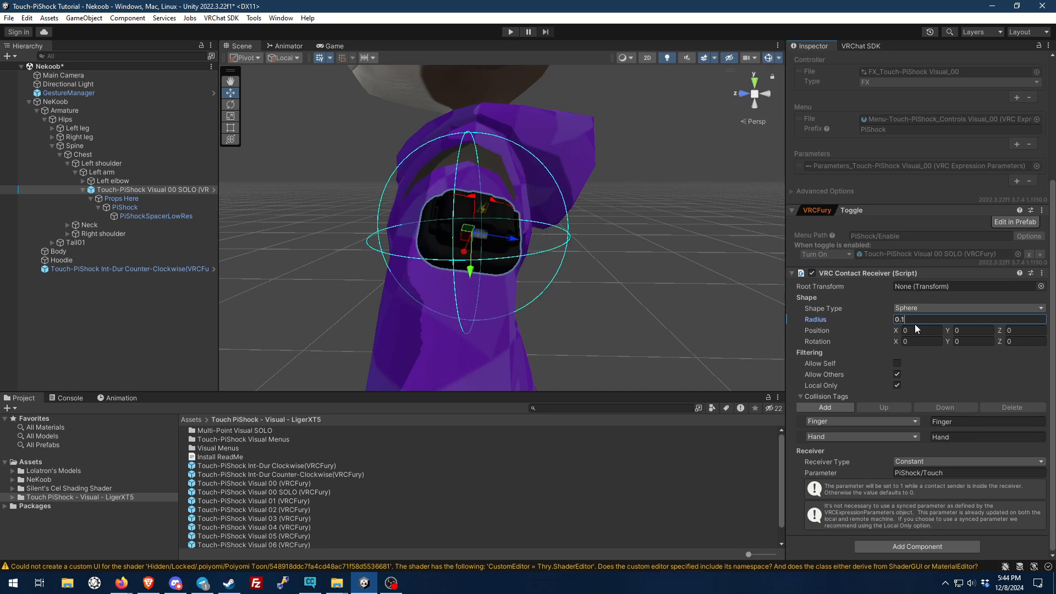
key("BackSpace")
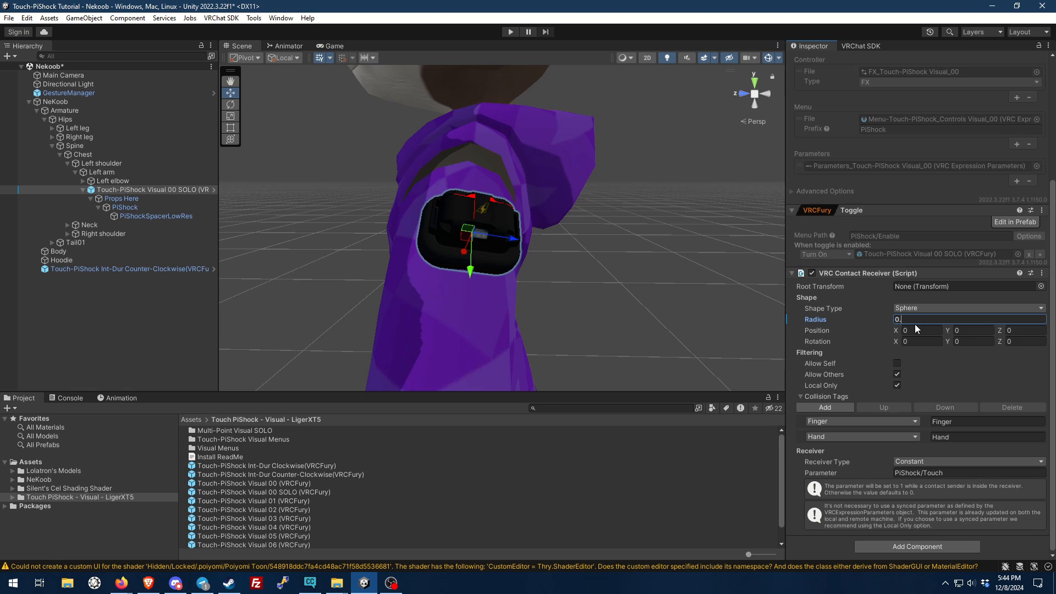
type("09")
key("ctrl+z")
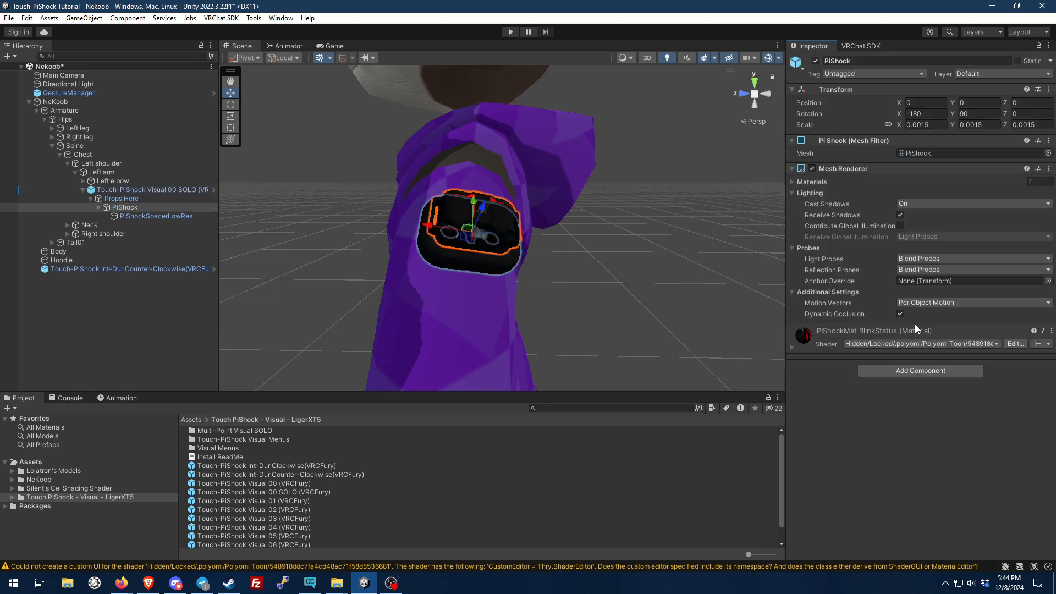
- Disable PiShockSpacerLowRes to view the device on the arm without its spacer, and re-enable it
left_click(134, 215)
left_click_drag(288, 237, 219, 235, "alt")
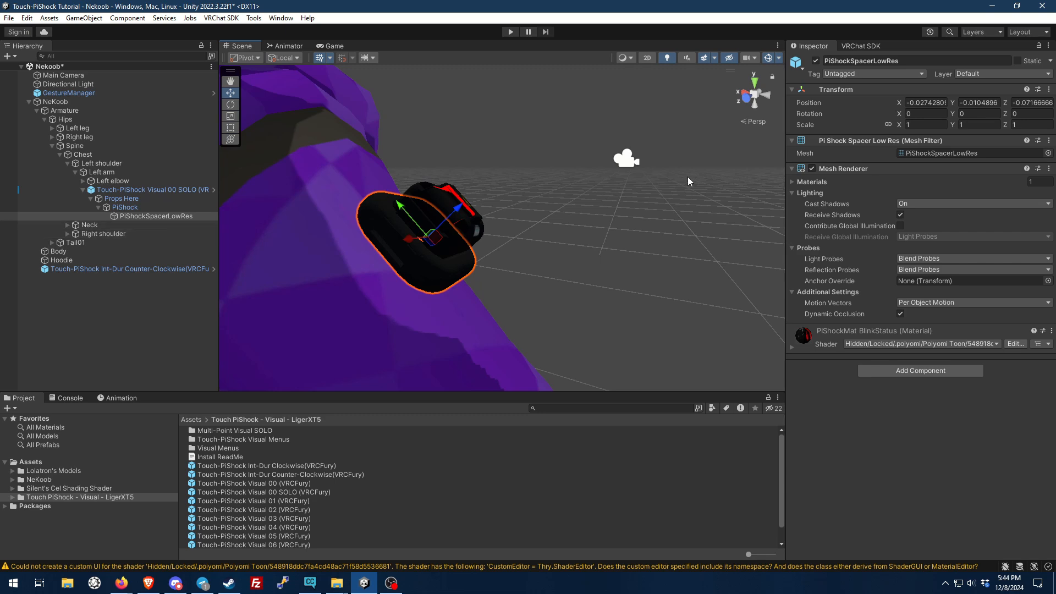
left_click(816, 61)
left_click_drag(658, 130, 400, 244, "alt")
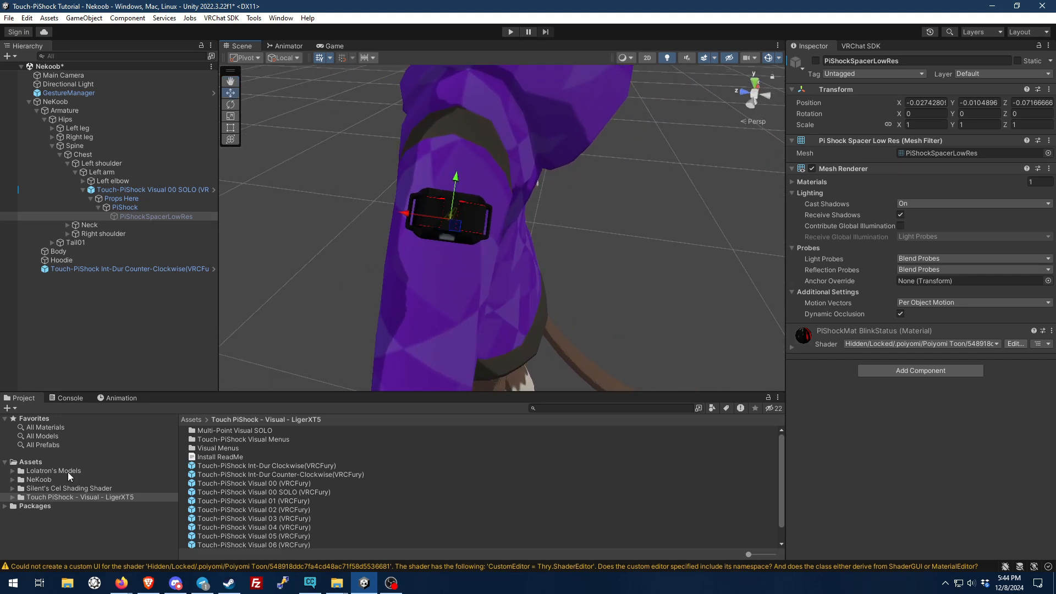
left_click_drag(252, 342, 301, 200, "alt")
left_click(816, 61)
left_click_drag(699, 191, 662, 327, "alt")
left_click(675, 286)
left_click_drag(674, 286, 669, 266, "alt")
- Select GestureManager and enter play mode to test the avatar
left_click(50, 94)
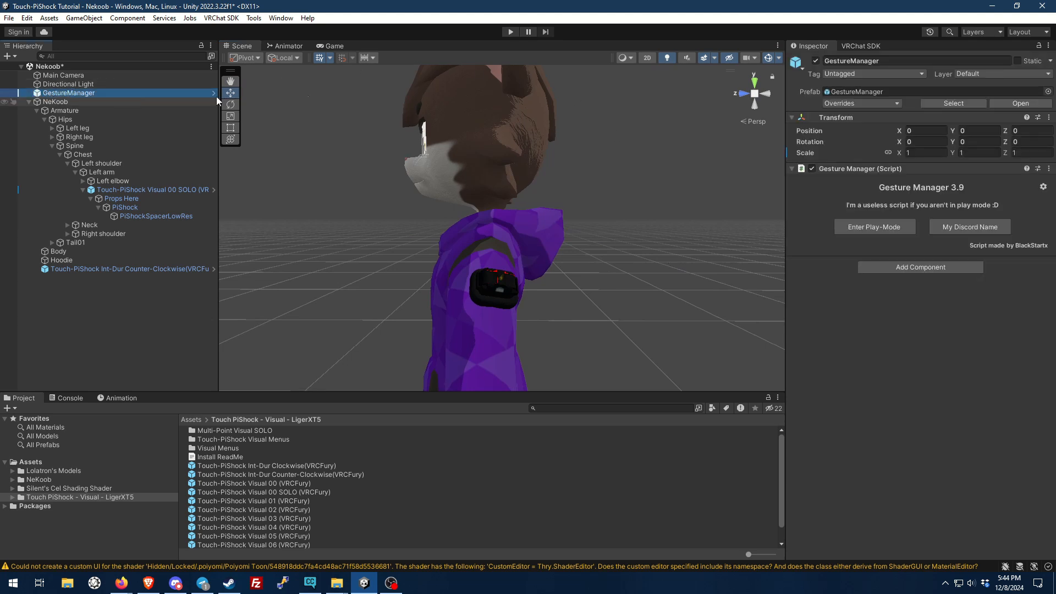
left_click(510, 32)
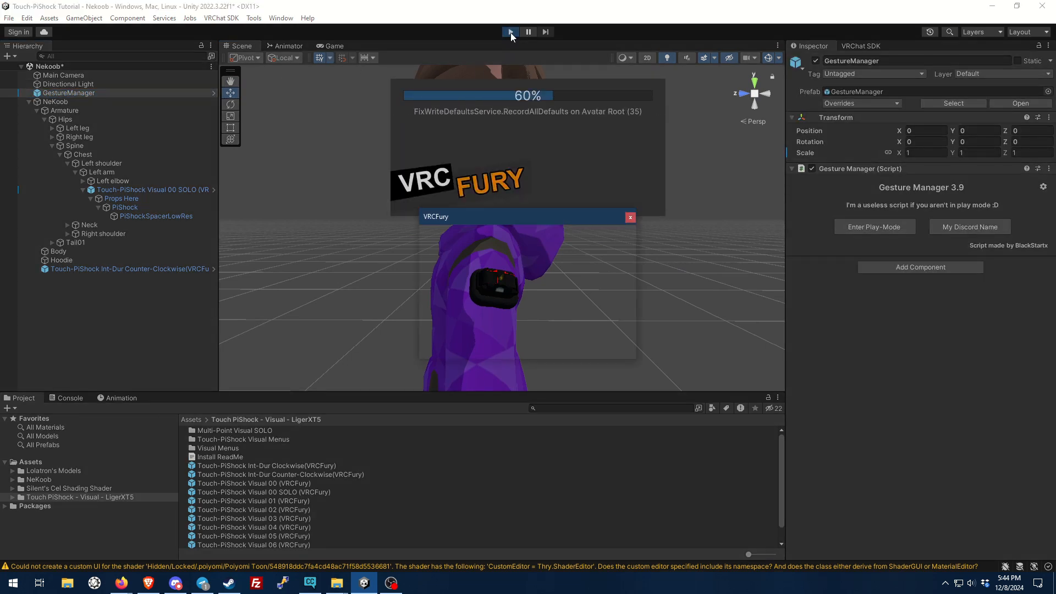
left_click(506, 348)
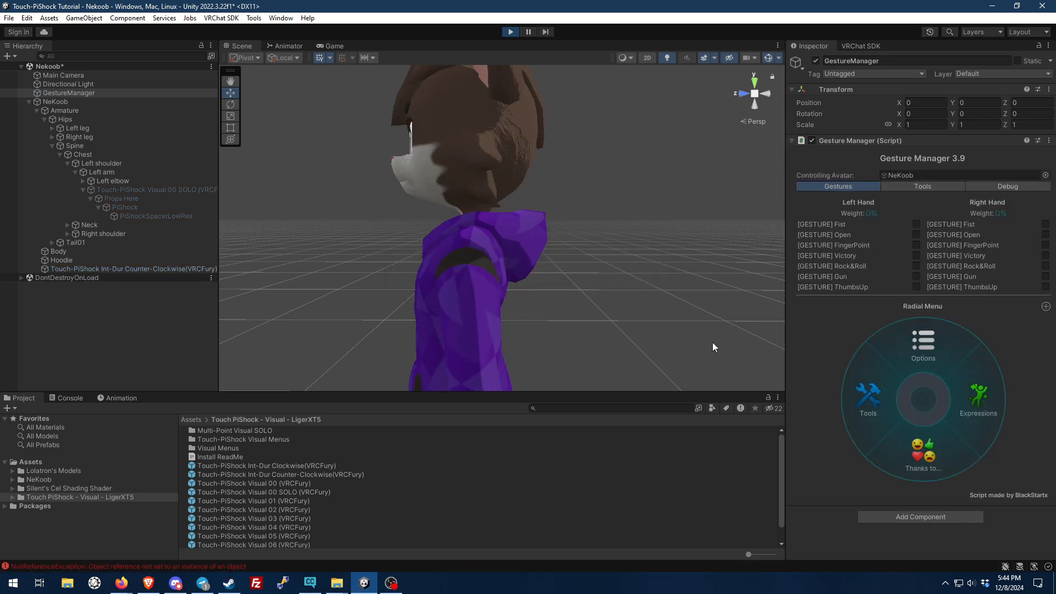
- Open the PiShock Intensity - Duration submenu from the avatar's expressions in the radial menu
left_click(986, 407)
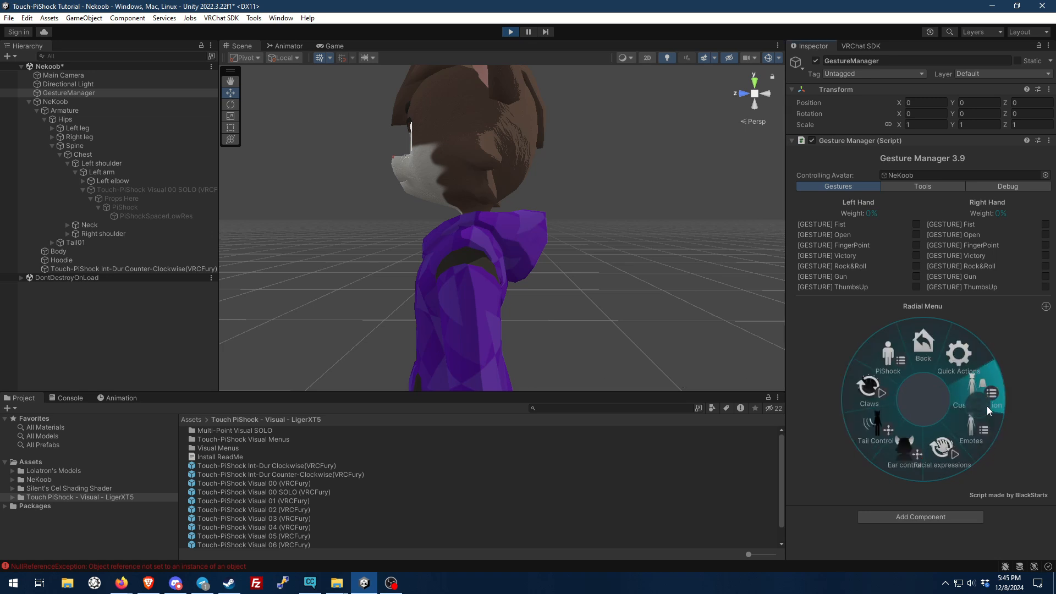
left_click(879, 353)
left_click(880, 353)
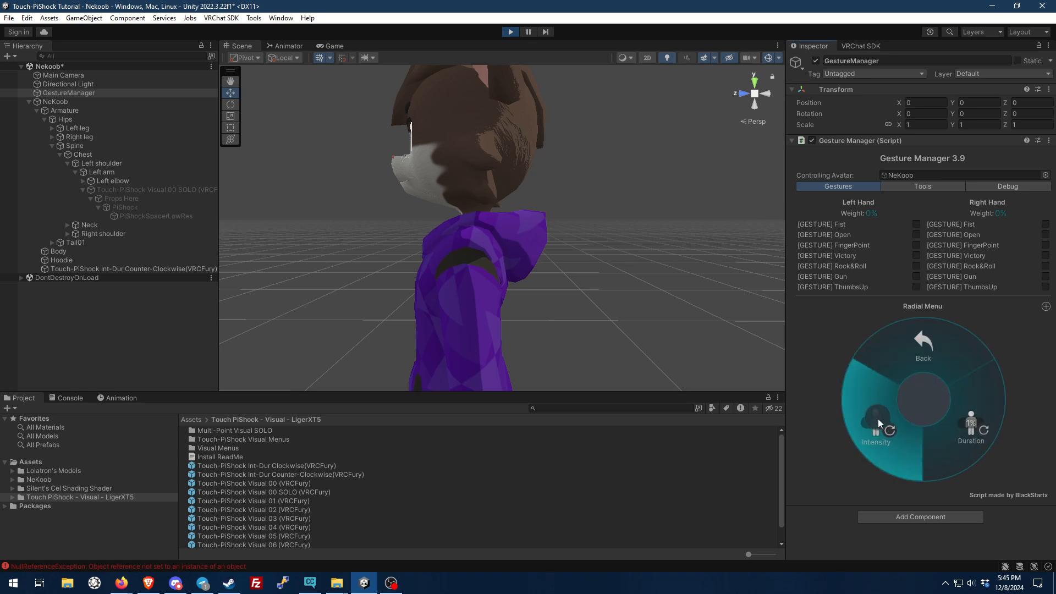
left_click(905, 411)
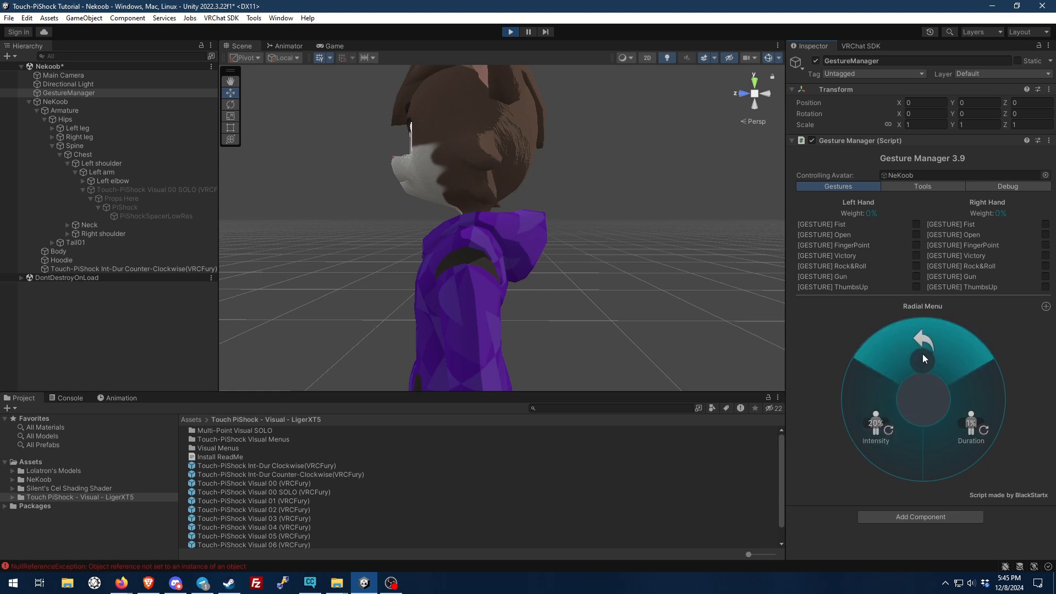
- Try the Duration dial at values up to about 64% and return it to 1%
left_click(968, 433)
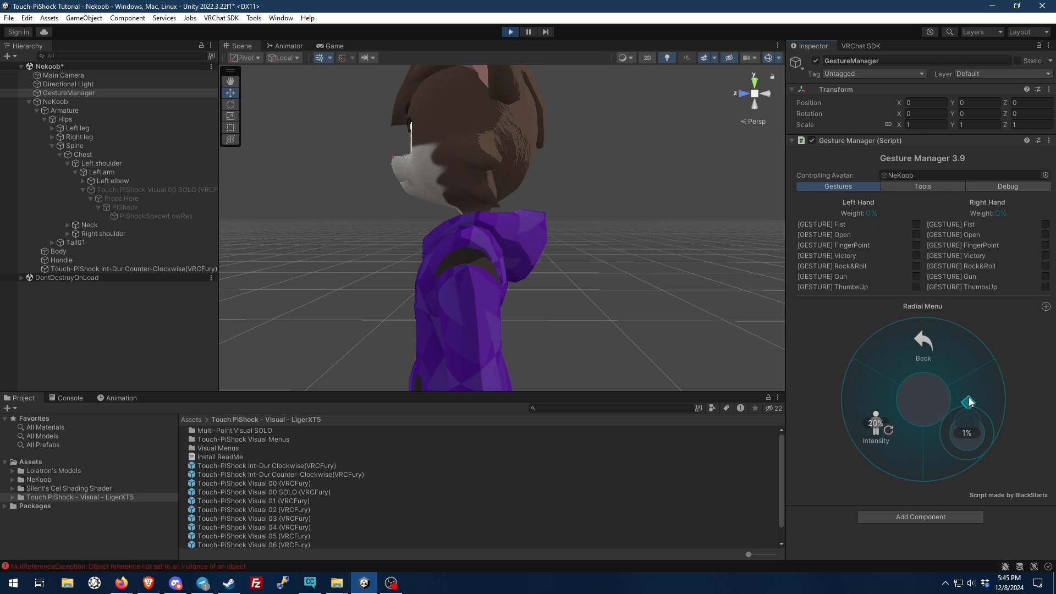
left_click(926, 401)
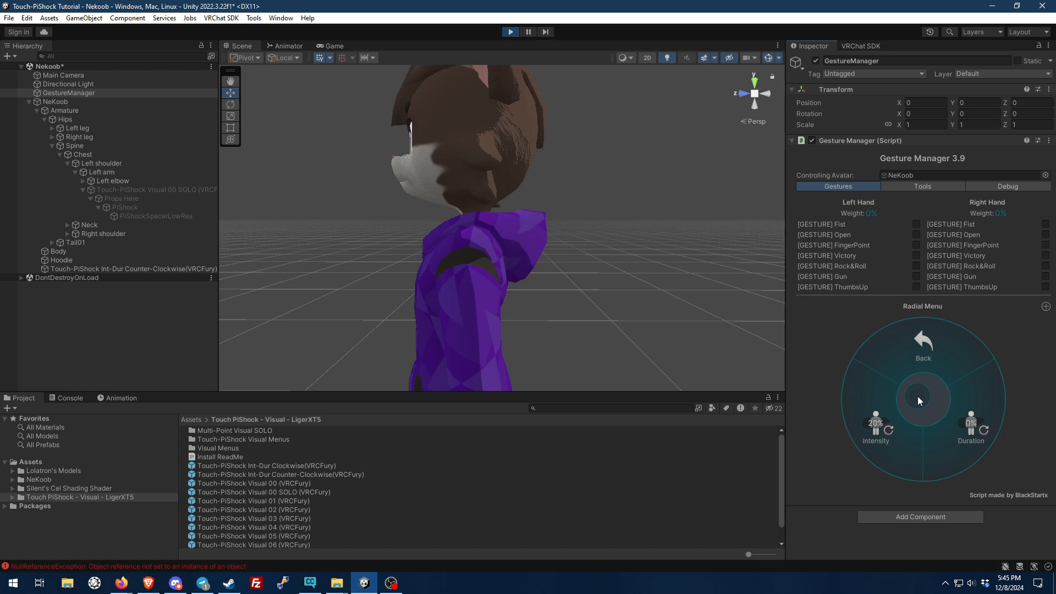
left_click(962, 411)
left_click_drag(951, 372, 727, 481)
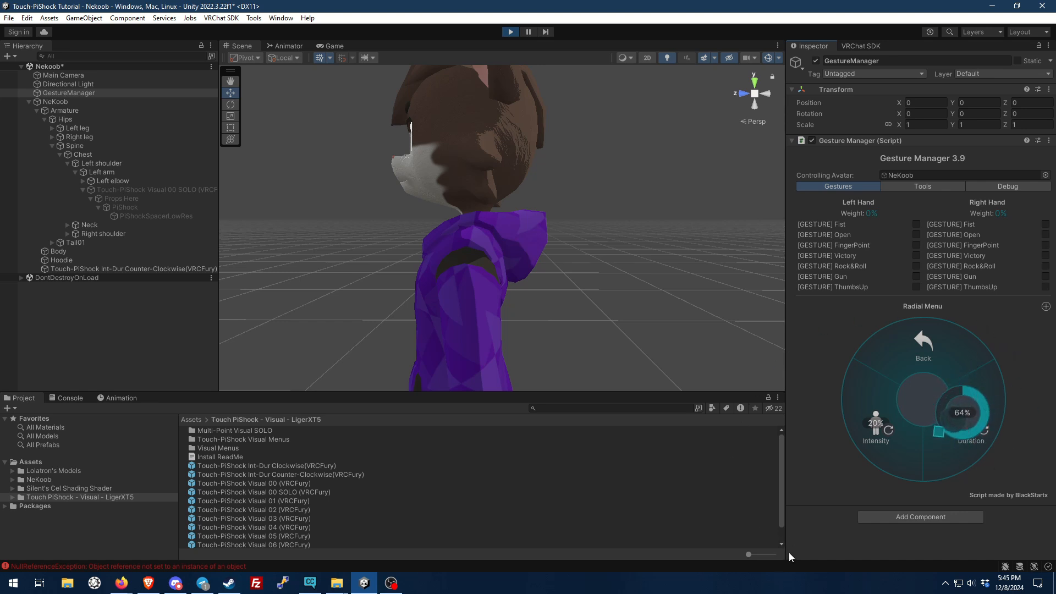
left_click_drag(767, 533, 1055, 507)
left_click_drag(1022, 444, 968, 375)
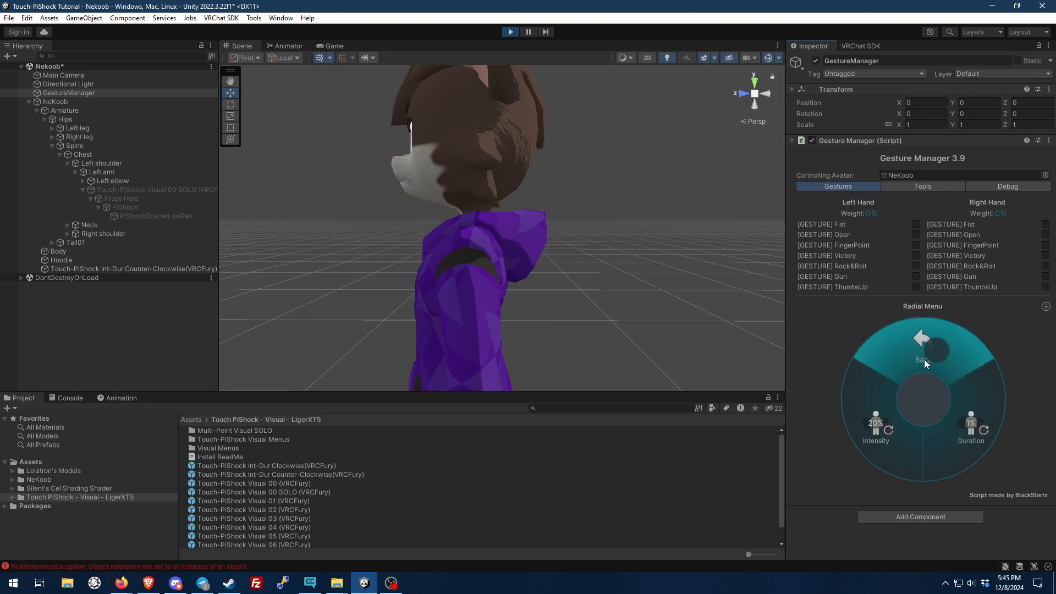
- Set the Intensity dial to about 44% and return to the PiShock menu
left_click(869, 440)
left_click_drag(894, 415, 920, 477)
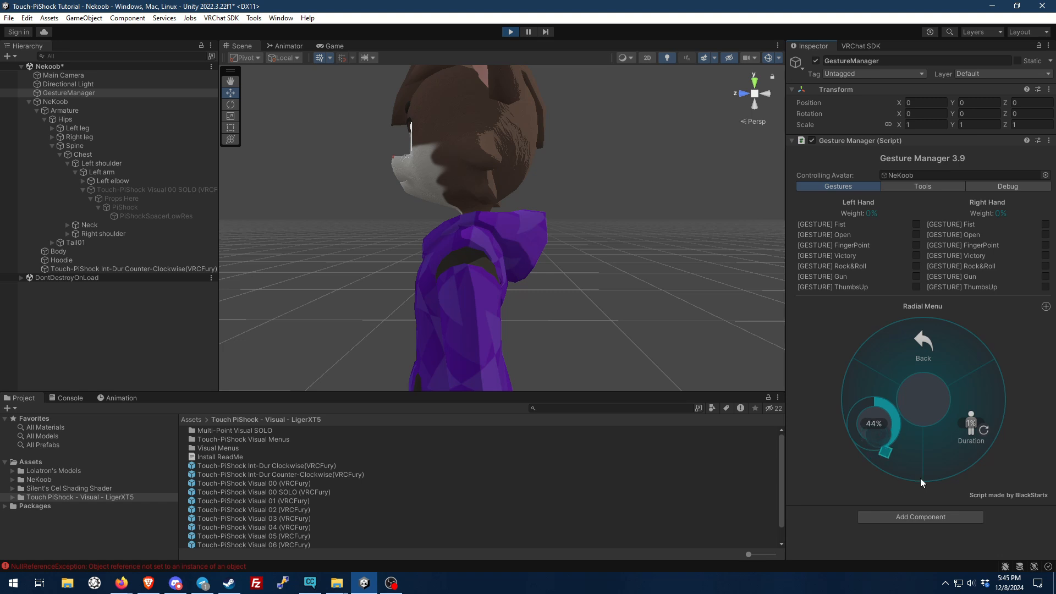
left_click(930, 363)
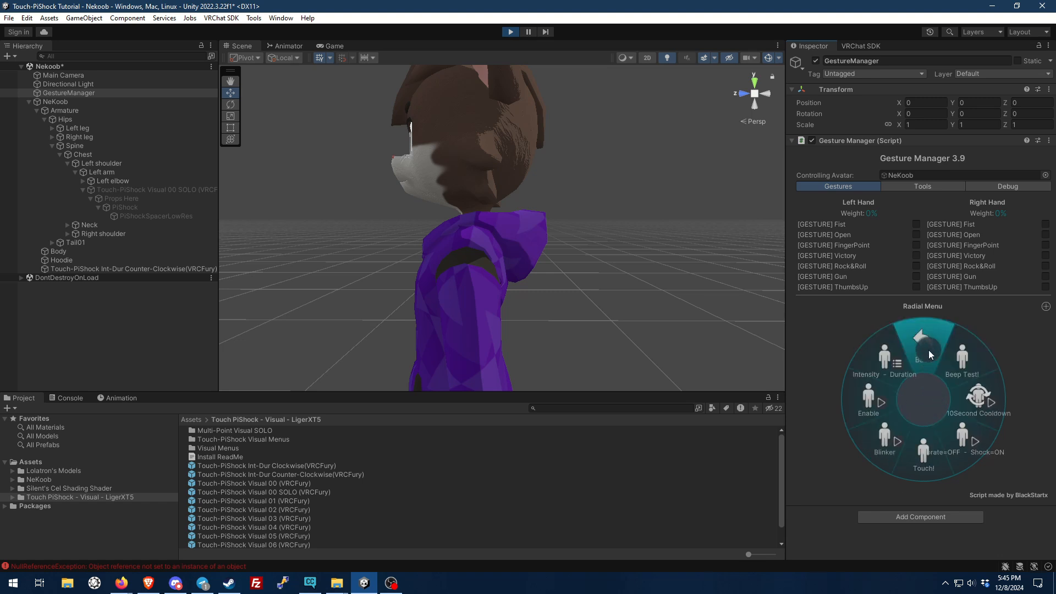
- Turn on the Enable and Blinker toggles in the PiShock menu and view the device on the left arm up close
left_click(883, 407)
right_click_drag(618, 344, 658, 268)
left_click(889, 440)
key("w")
key("s")
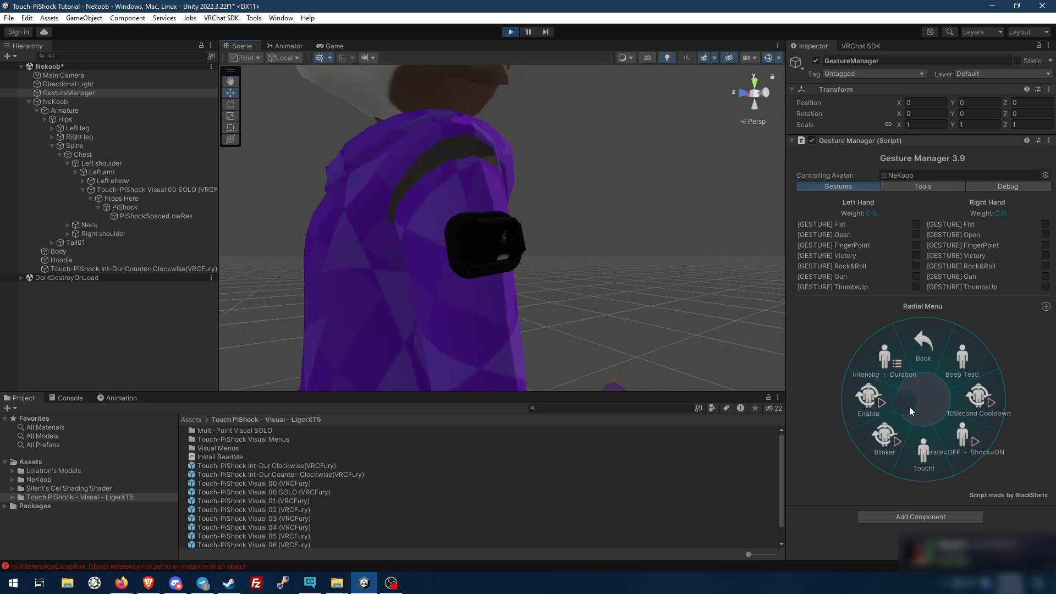
- Test the vibrate/shock toggle and Touch! control in the PiShock menu, then exit play mode
left_click(959, 438)
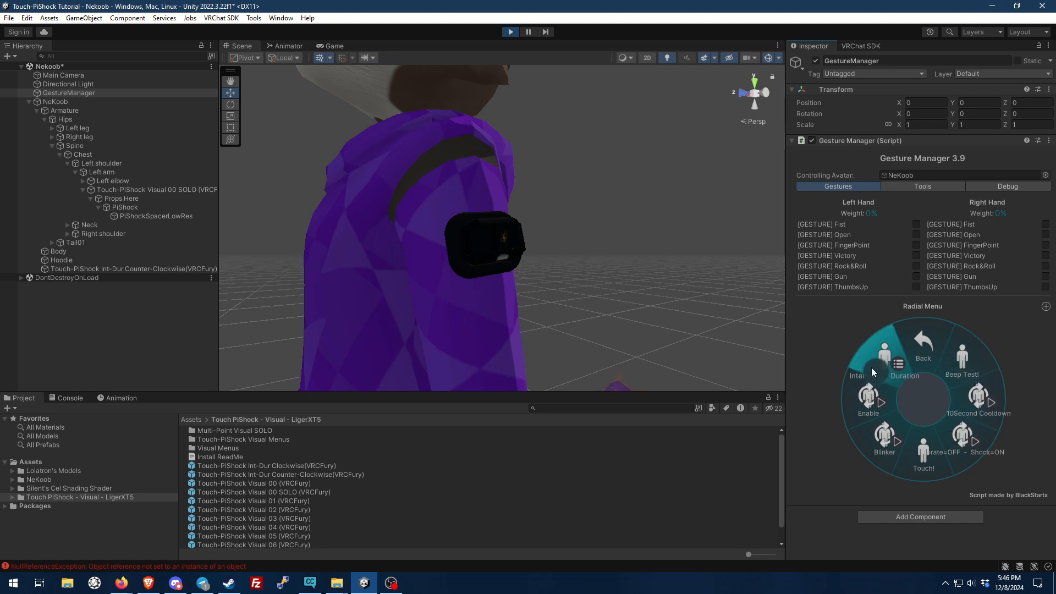
left_click(928, 450)
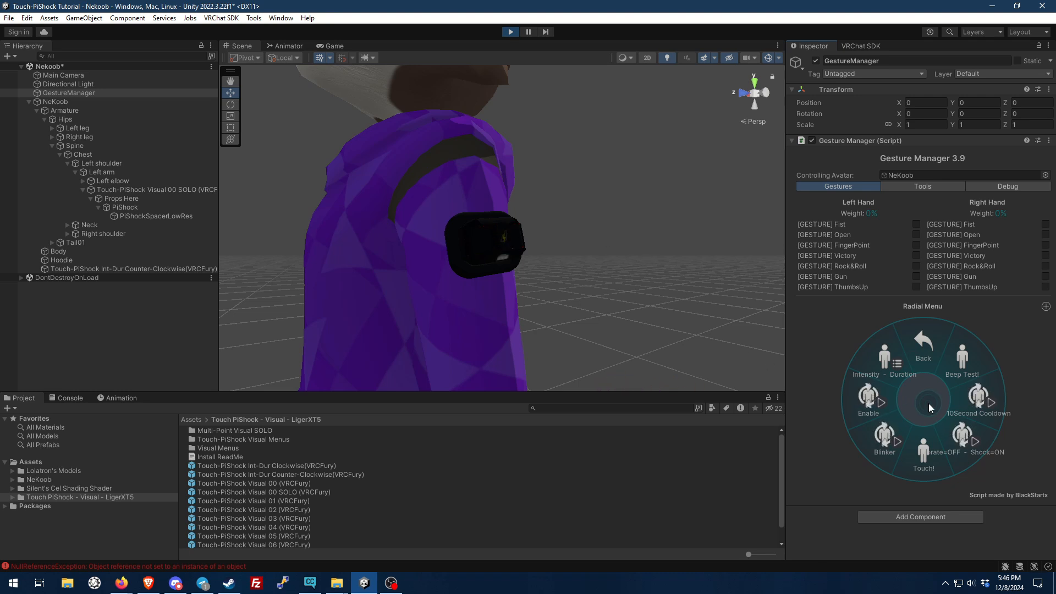
right_click_drag(677, 299, 768, 302)
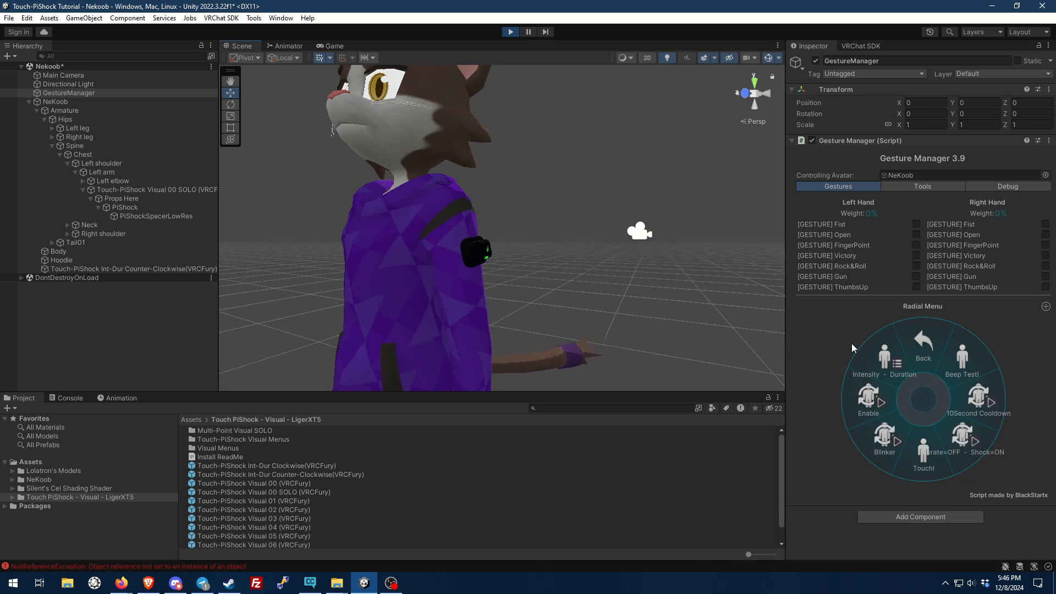
left_click(510, 32)
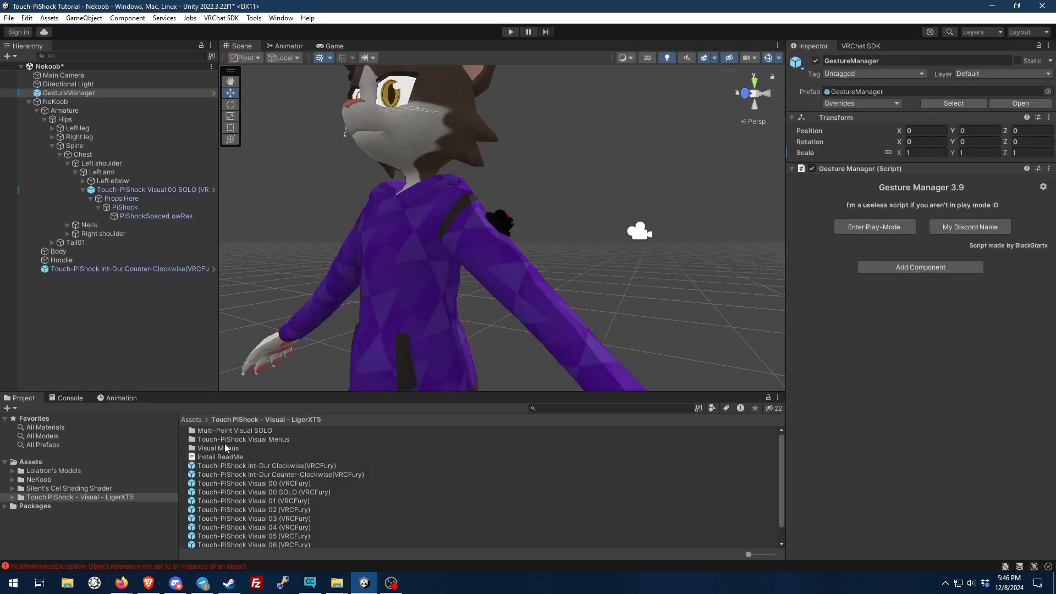
- Inspect the Parameters_Touch-PiShock Visual_00 asset in the PiShock Visual 00 folder under Touch-PiShock Visual Menus
double_click(222, 441)
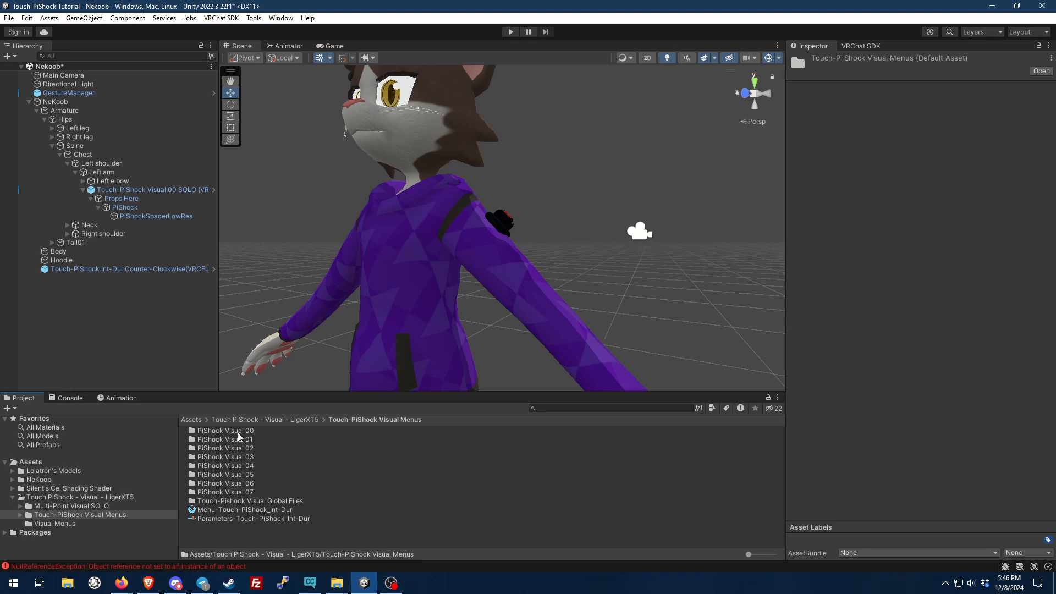
double_click(237, 432)
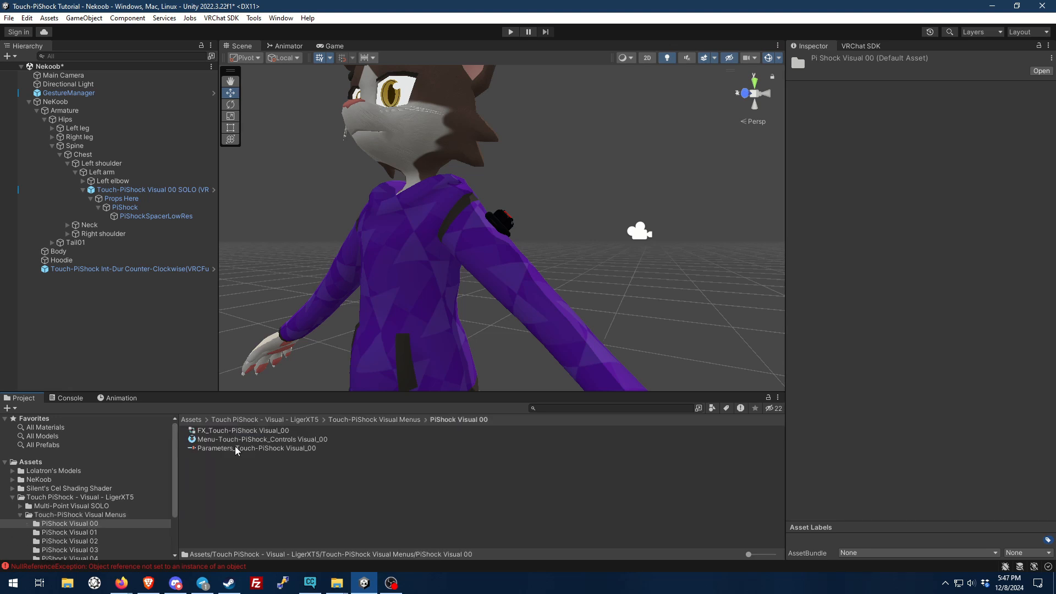
left_click(224, 448)
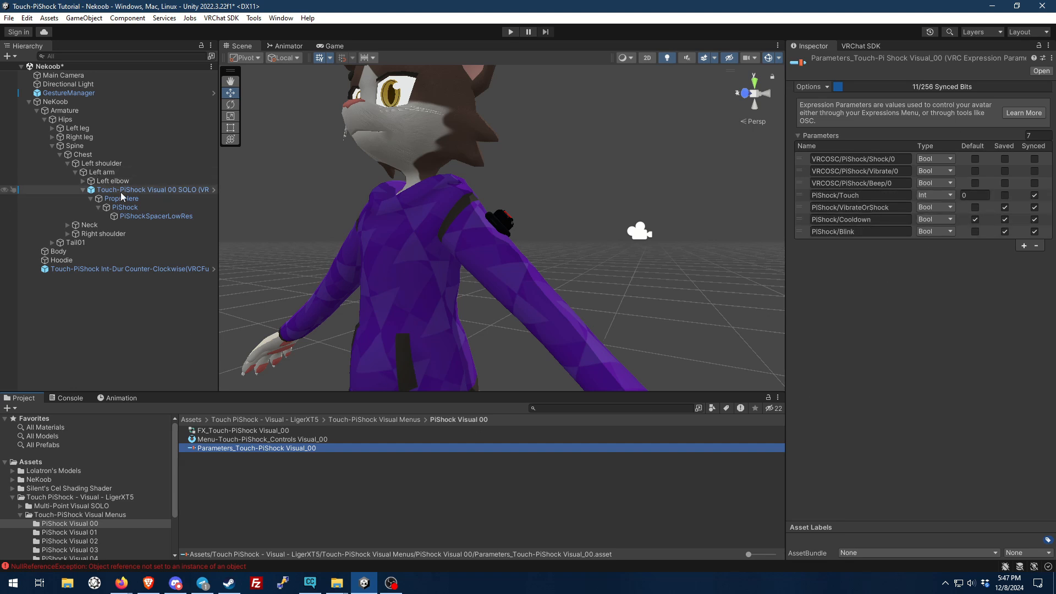
- Examine the VRCFury Toggle options of the Touch-PiShock Visual 00 SOLO prefab in prefab editing and return to the scene
left_click(122, 192)
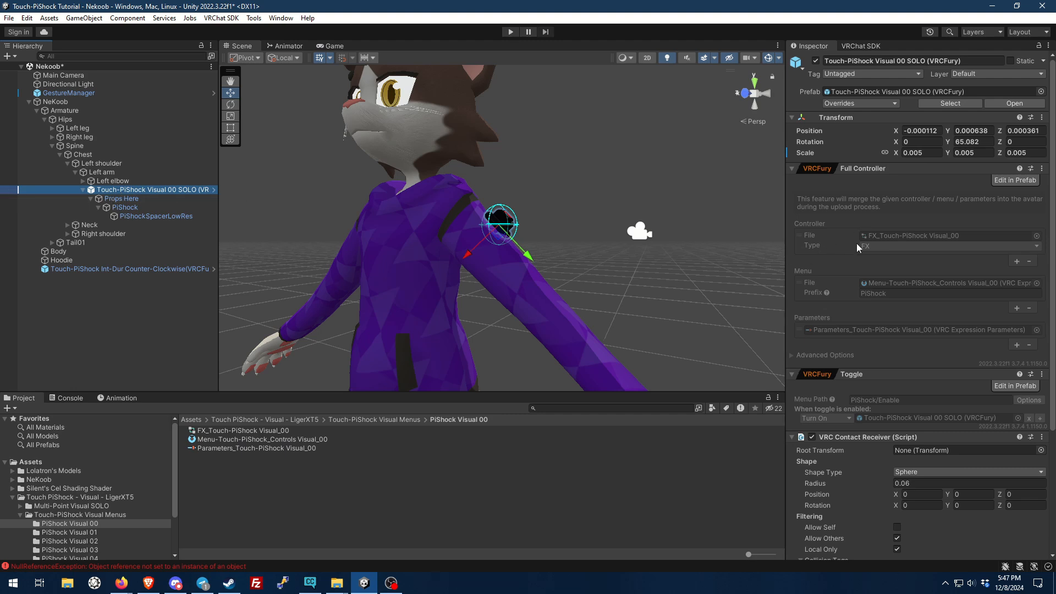
left_click(1014, 386)
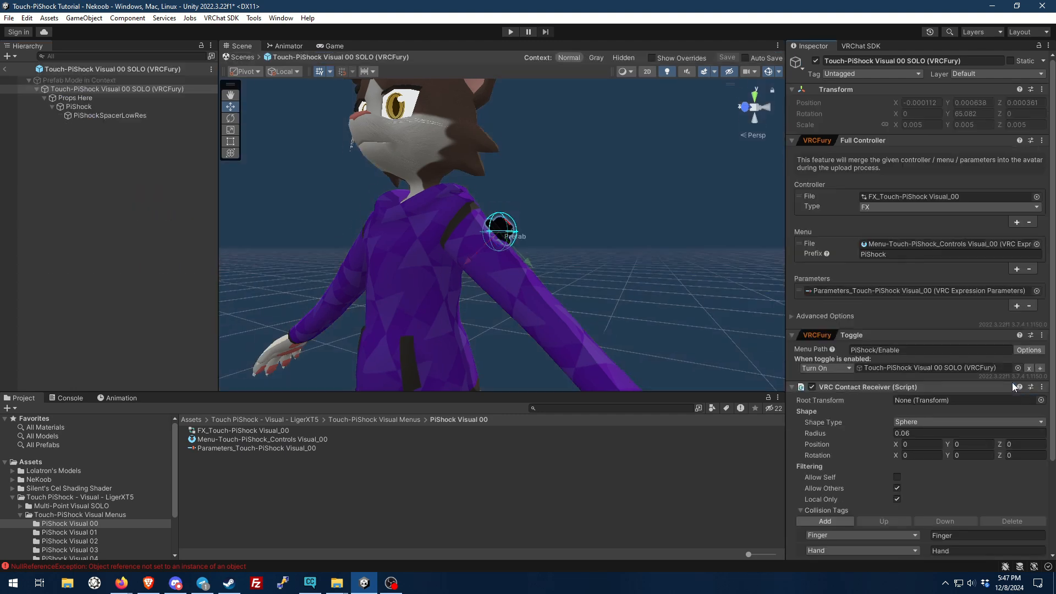
left_click(1028, 349)
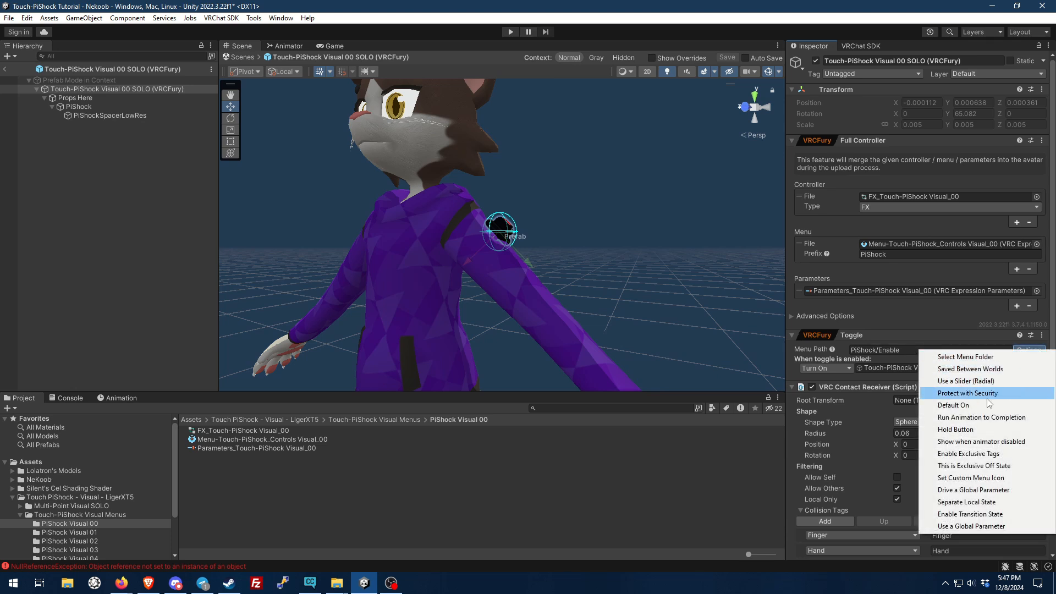
left_click(978, 336)
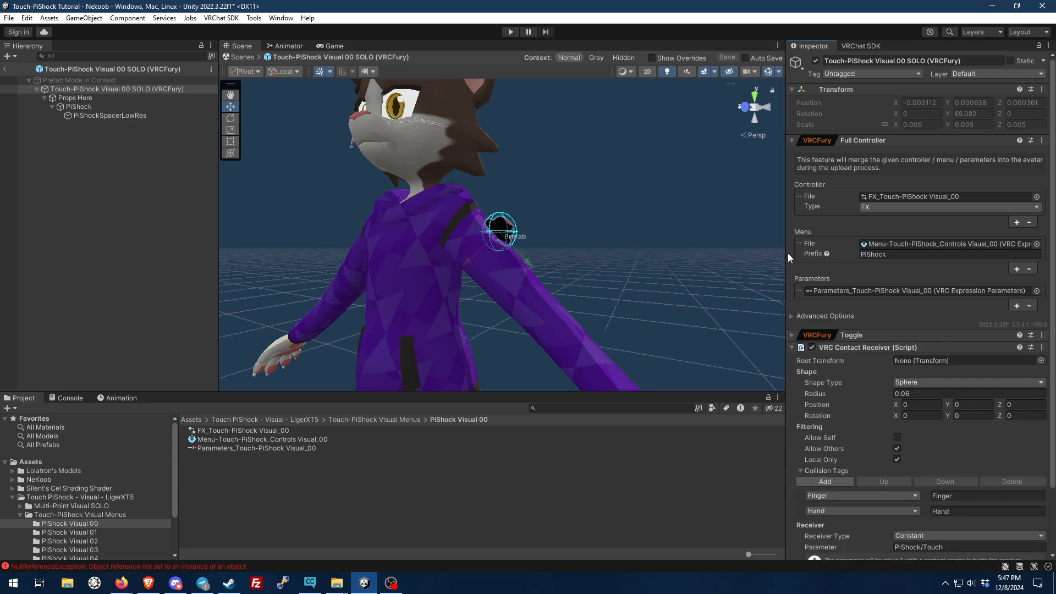
left_click(4, 69)
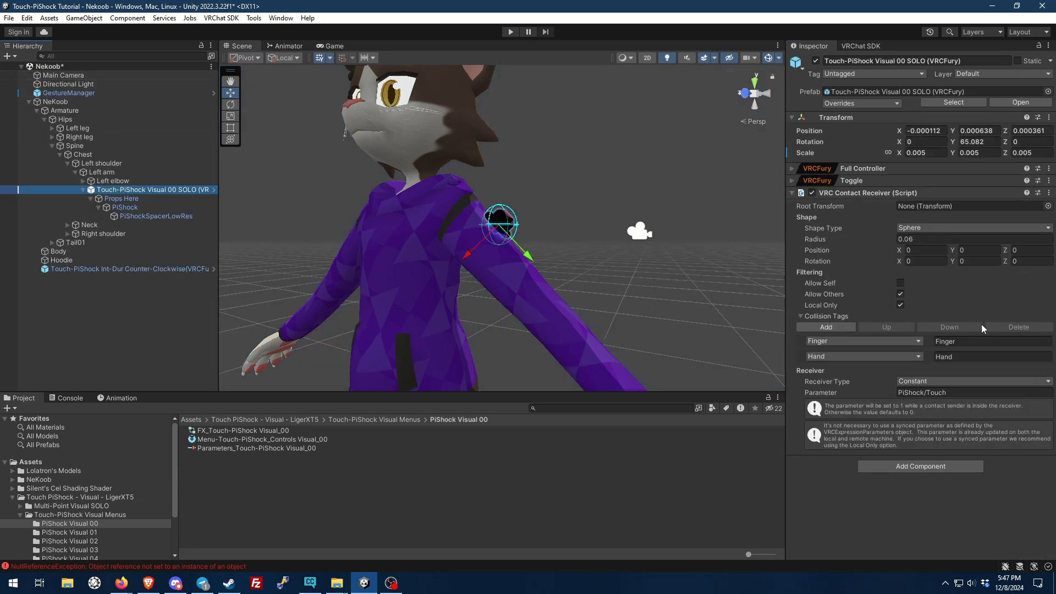
- Set the default value of VRCOSC/PiShock/Intensity to 0.25 in the Parameters-Touch-PiShock_Int-Dur asset
left_click(219, 447)
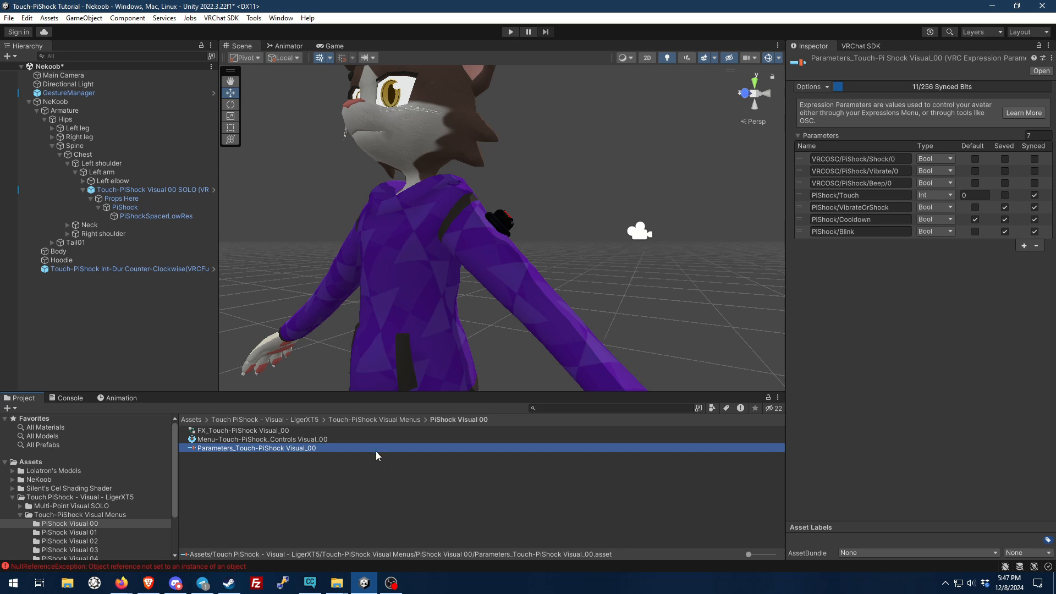
left_click(380, 419)
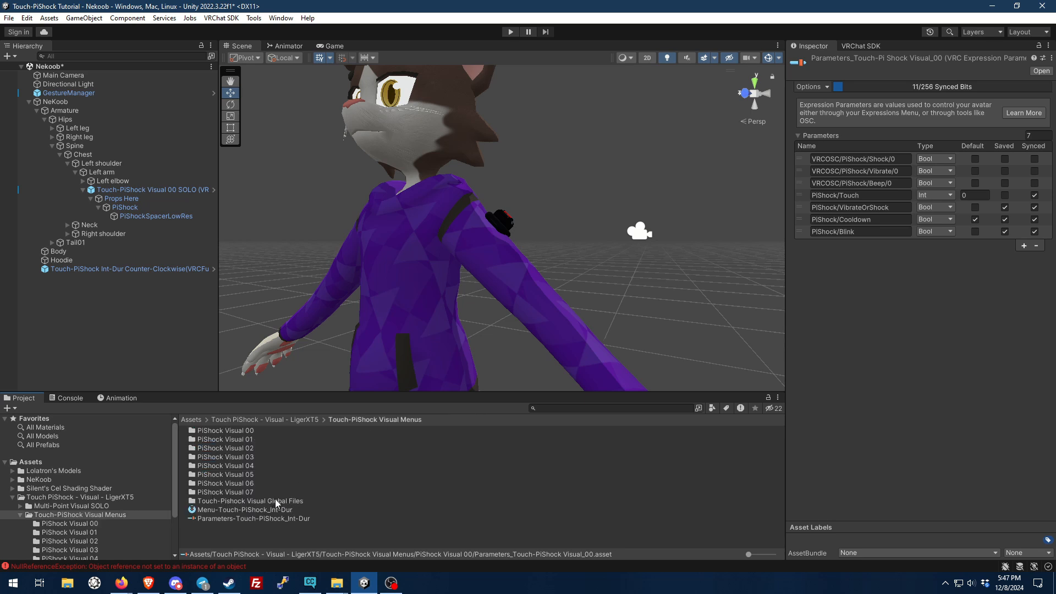
left_click(257, 519)
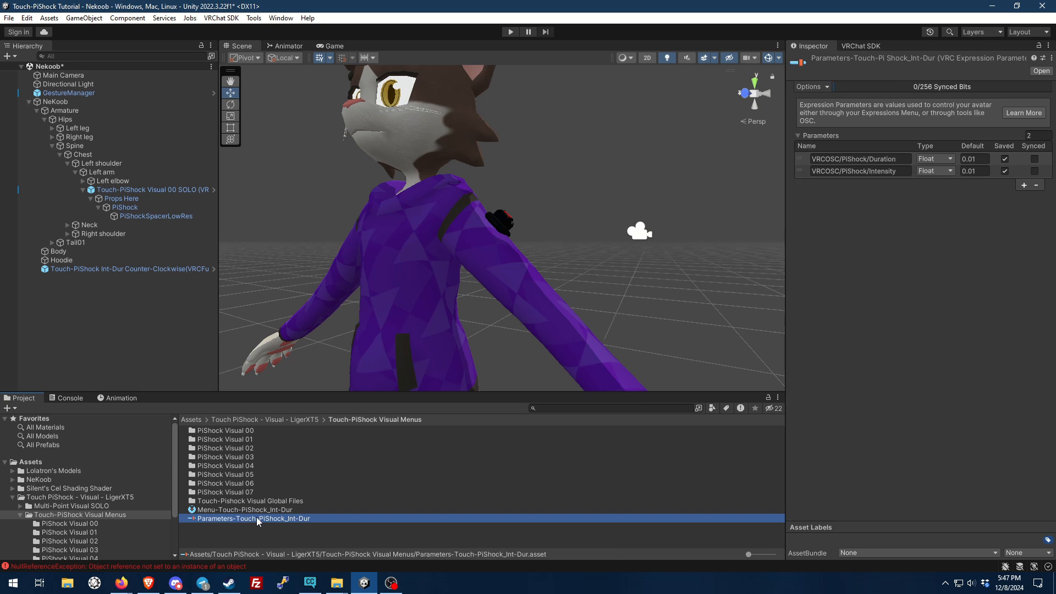
left_click(978, 158)
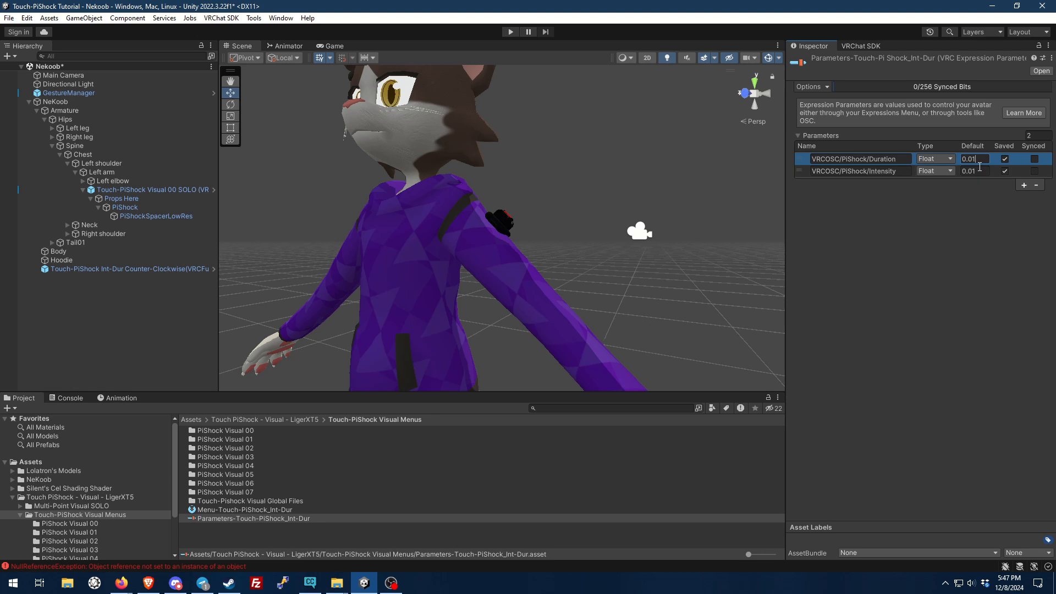
left_click(981, 171)
key("BackSpace")
key("BackSpace")
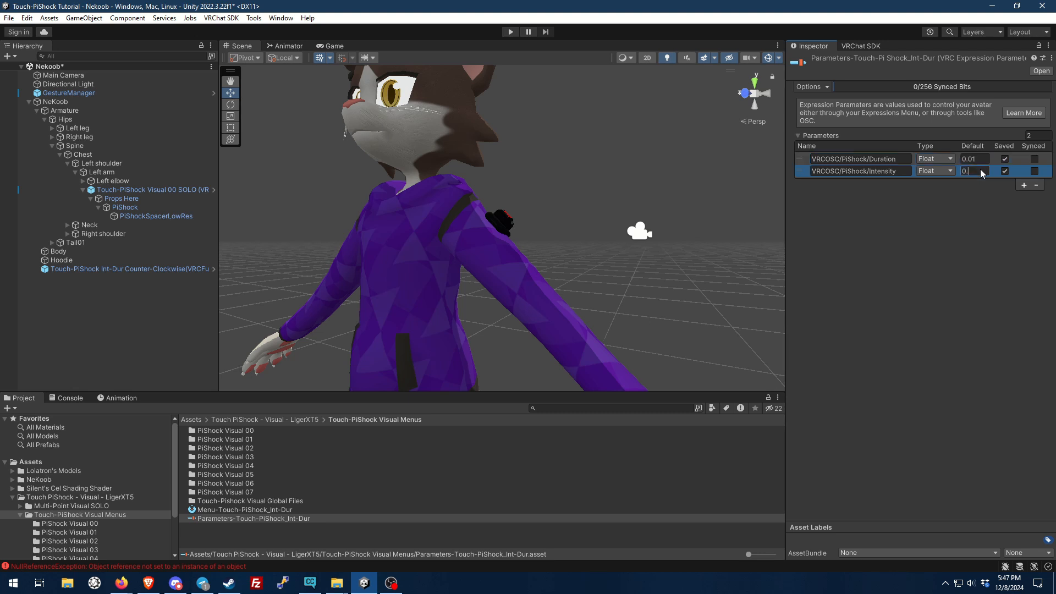
type("25")
- Return to the Parameters_Touch-PiShock Visual_00 asset and review its default, saved and synced settings
left_click(257, 501)
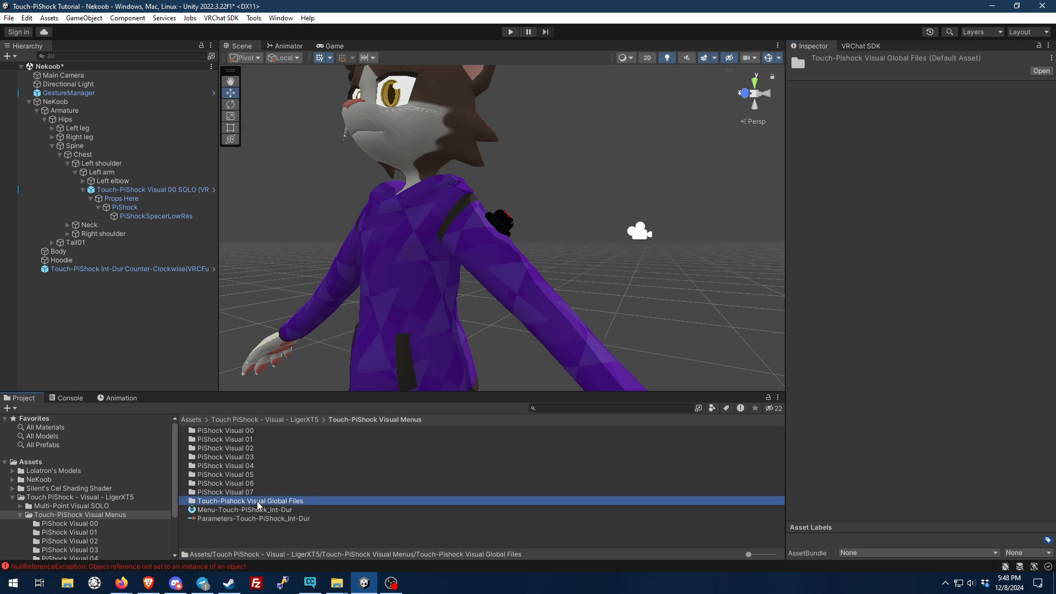
left_click(255, 431)
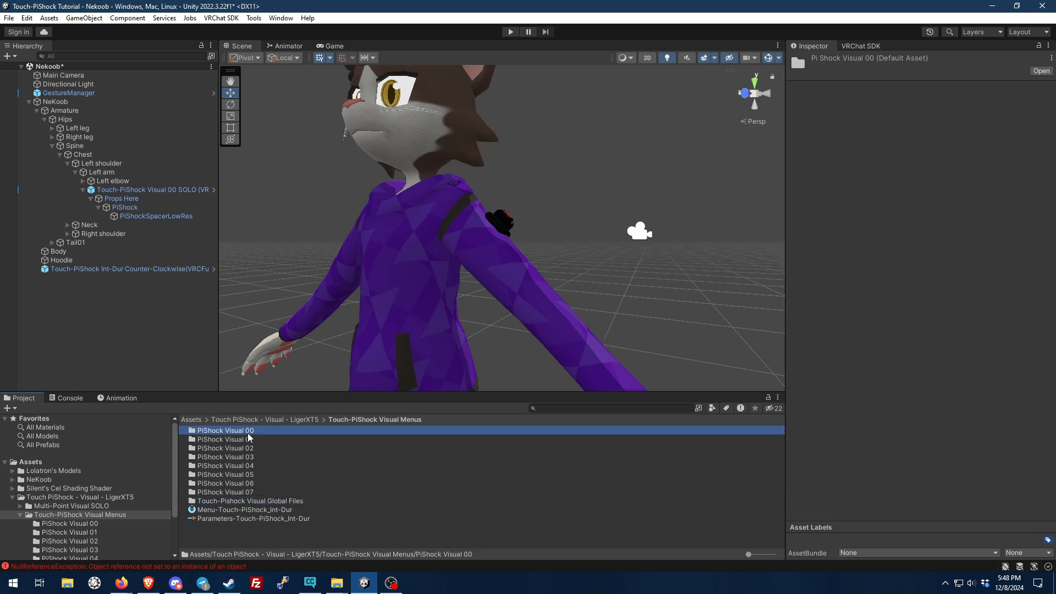
double_click(257, 434)
left_click(286, 449)
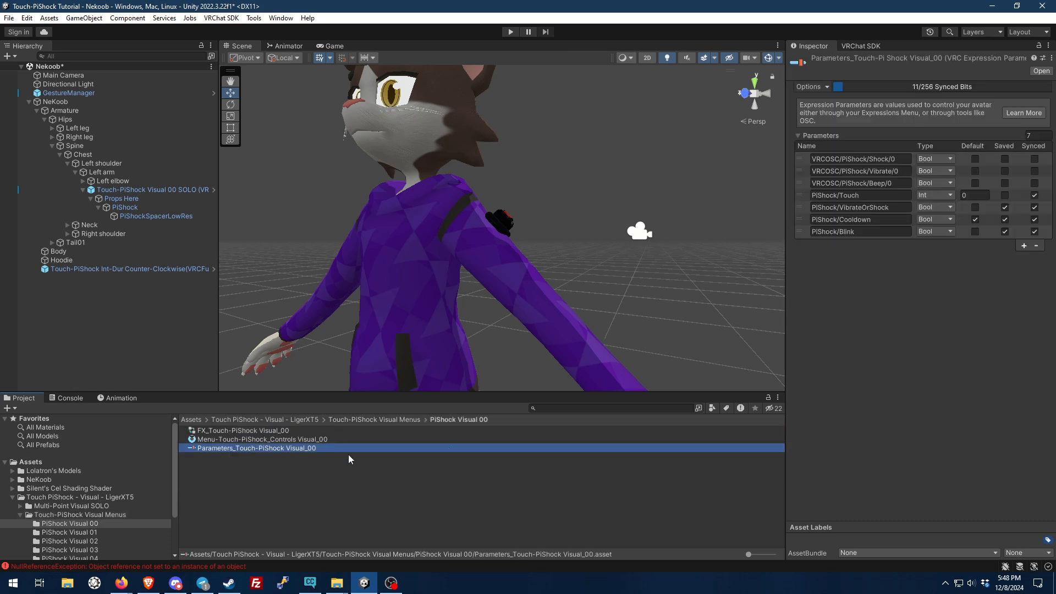